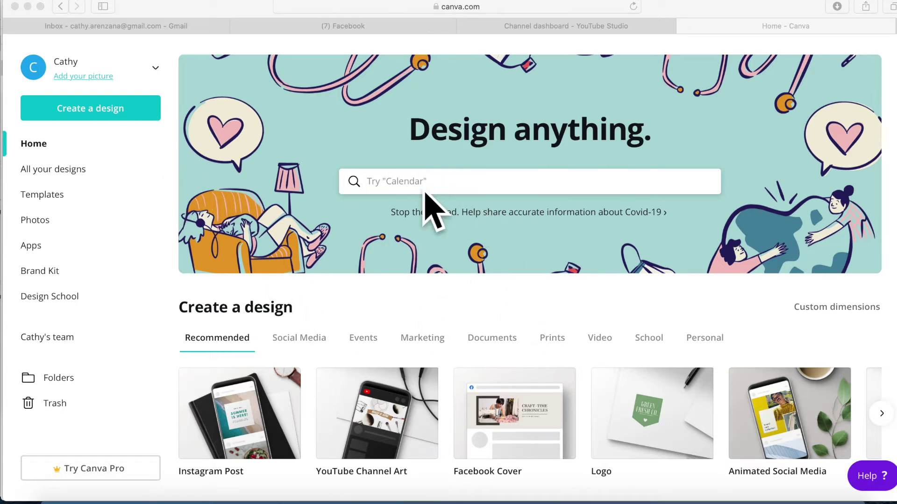
- Search for "youtube thumbnail" and open the YouTube Thumbnail design category from the suggestions
click(464, 209)
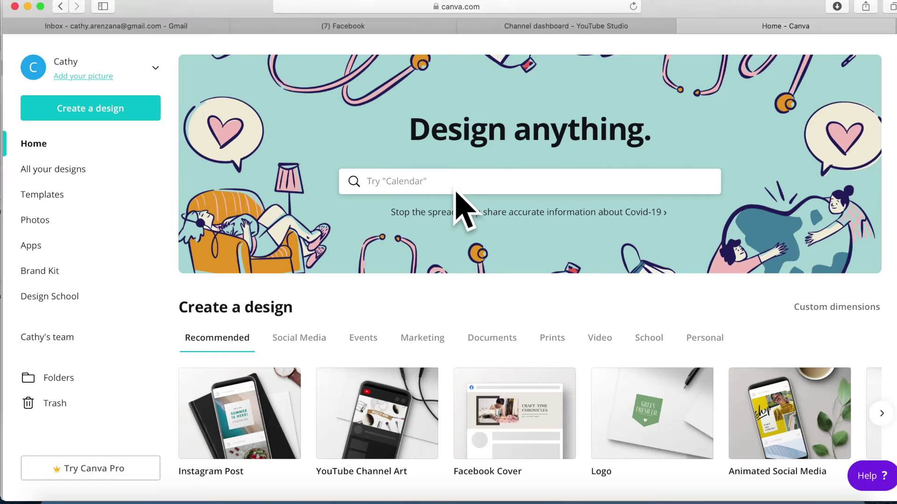
click(455, 191)
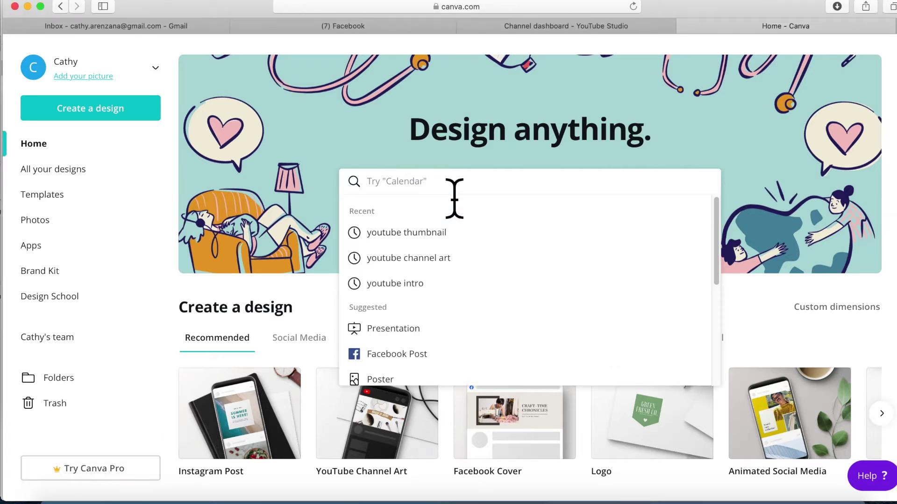
text(youtu)
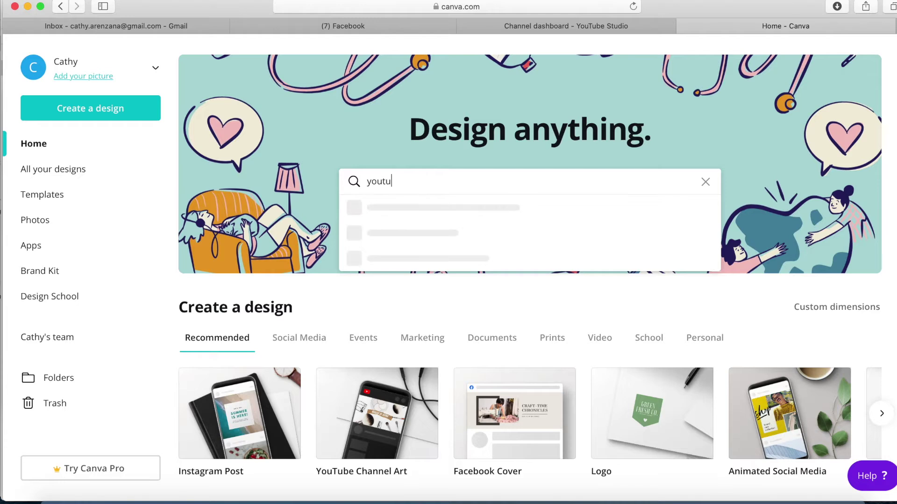
text(be thumbnaiol)
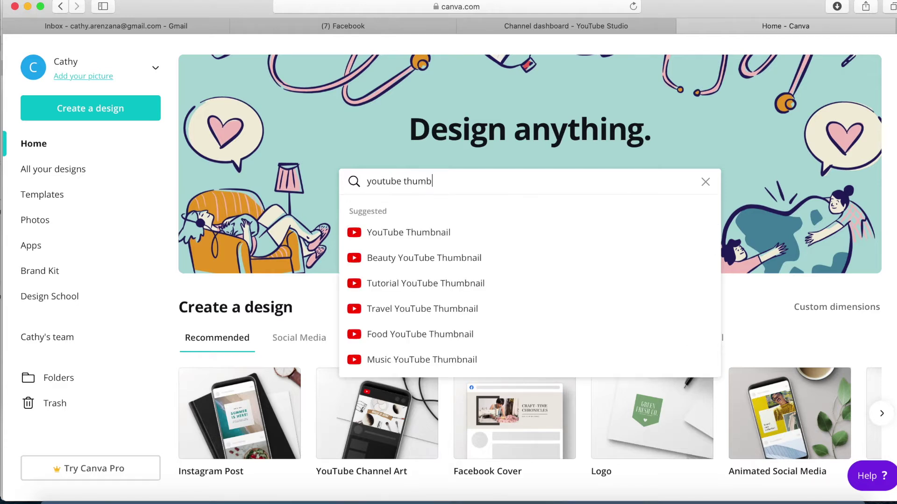
key(BackSpace)
key(BackSpace)
text(l)
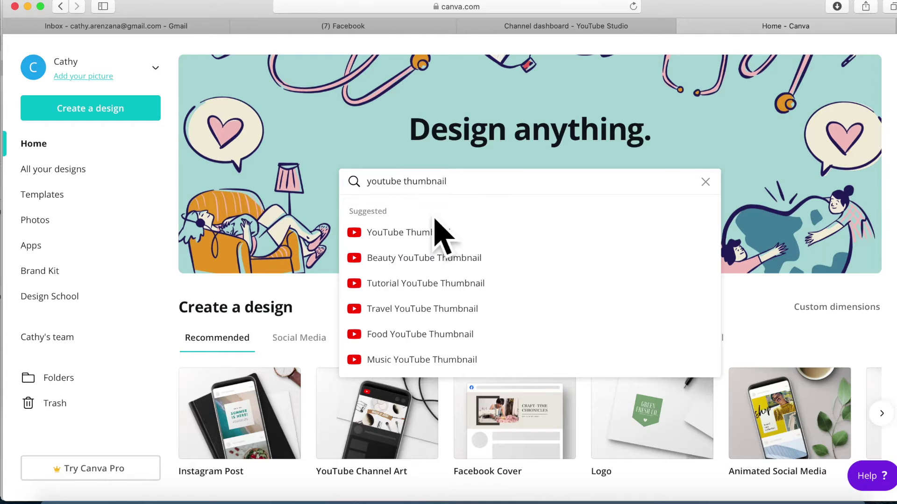
click(427, 238)
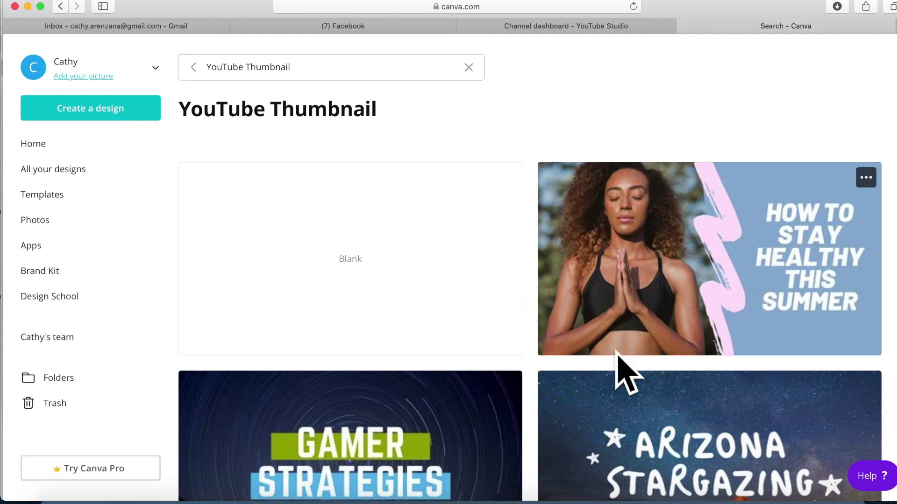
- Open the blue "Top 20 Office Hacks" thumbnail template for editing and collapse the template side panel
scroll(617, 359, down, 2)
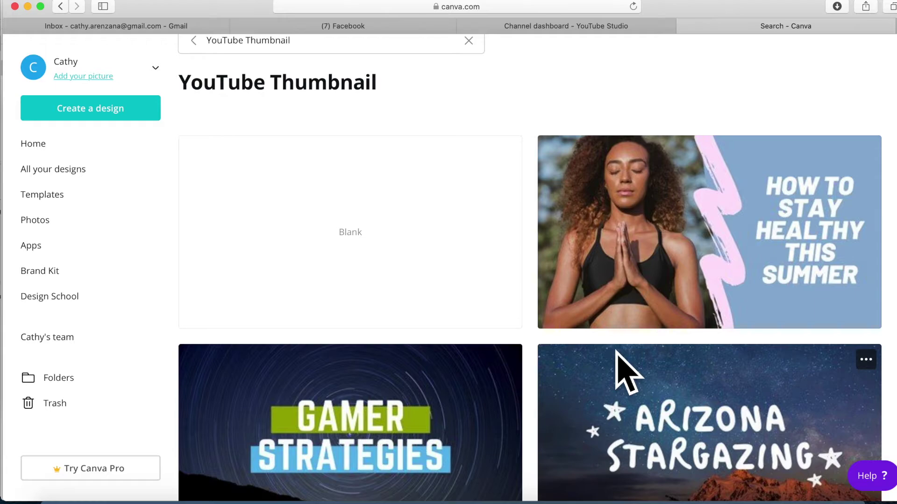
scroll(616, 360, down, 5)
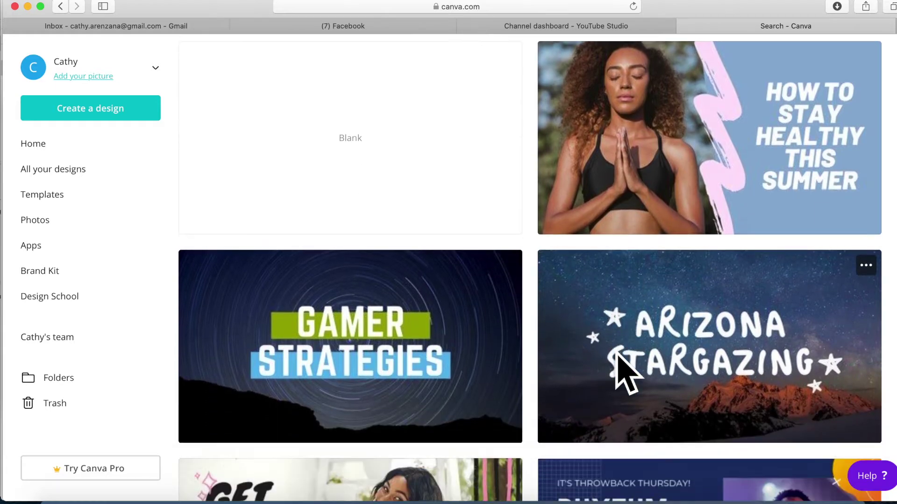
scroll(629, 373, down, 20)
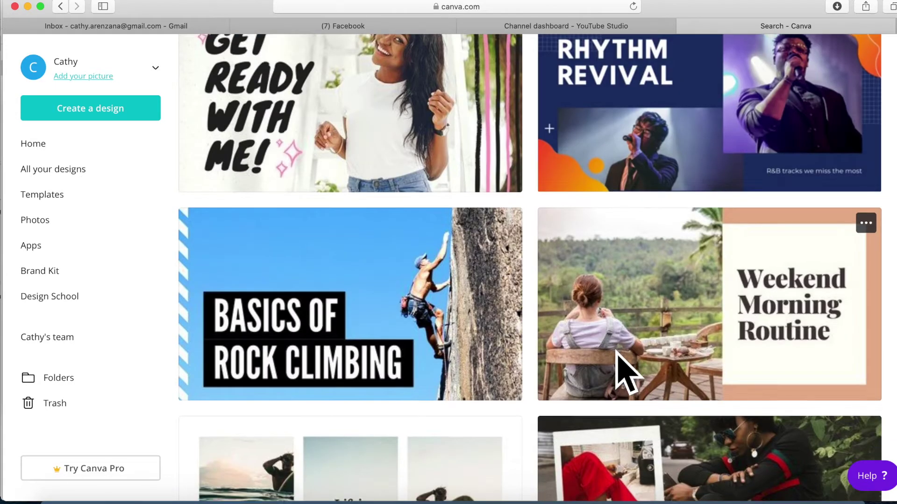
scroll(619, 360, down, 8)
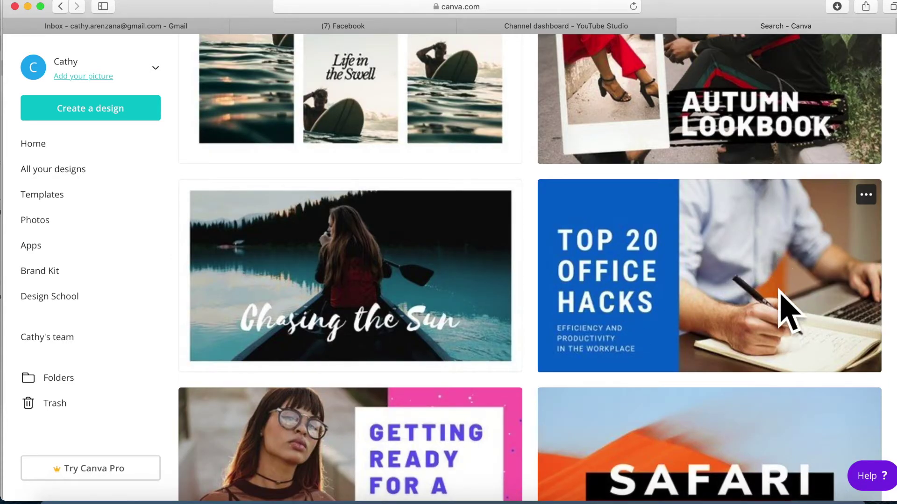
click(752, 303)
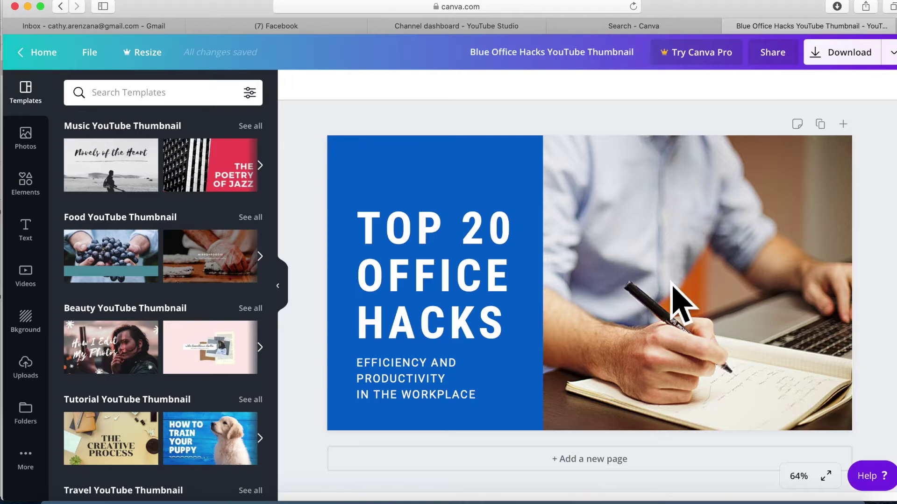
click(287, 298)
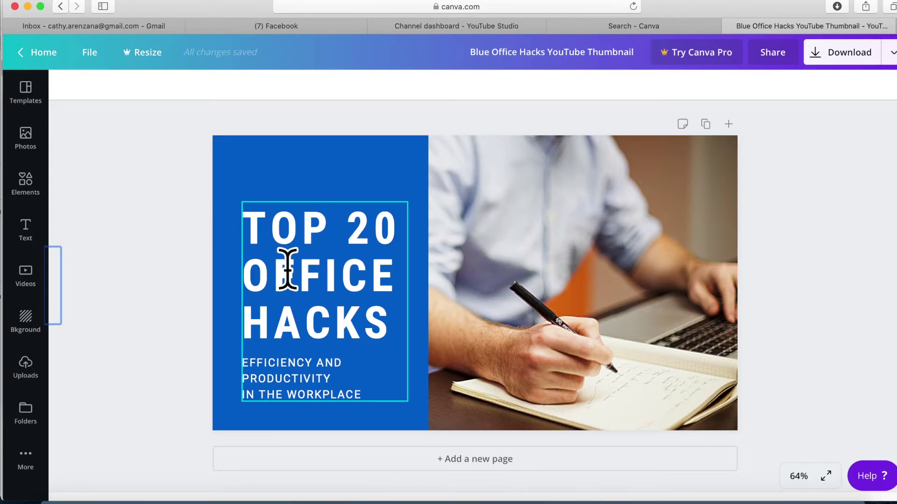
- Replace the headline "TOP 20 OFFICE HACKS" with "HOW TO CREATE A YOUTUBE THUMBNAIL"
click(274, 248)
click(256, 248)
drag(256, 248, 396, 330)
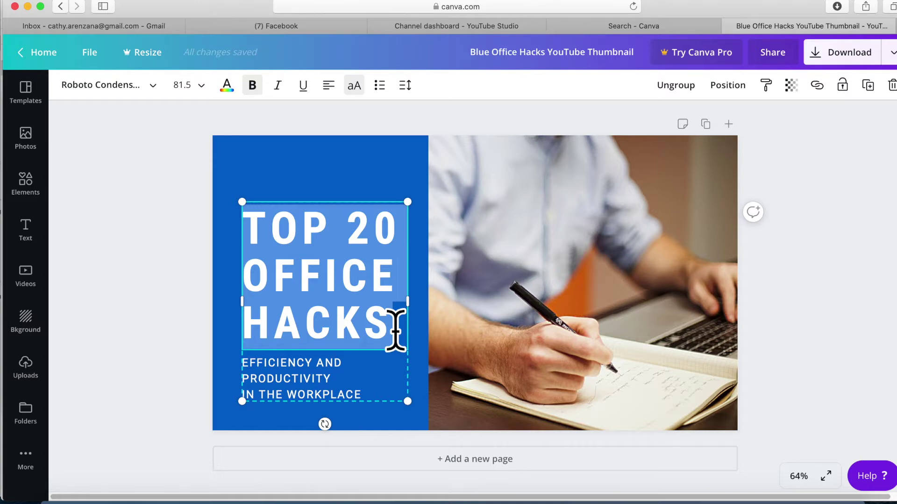
key(BackSpace)
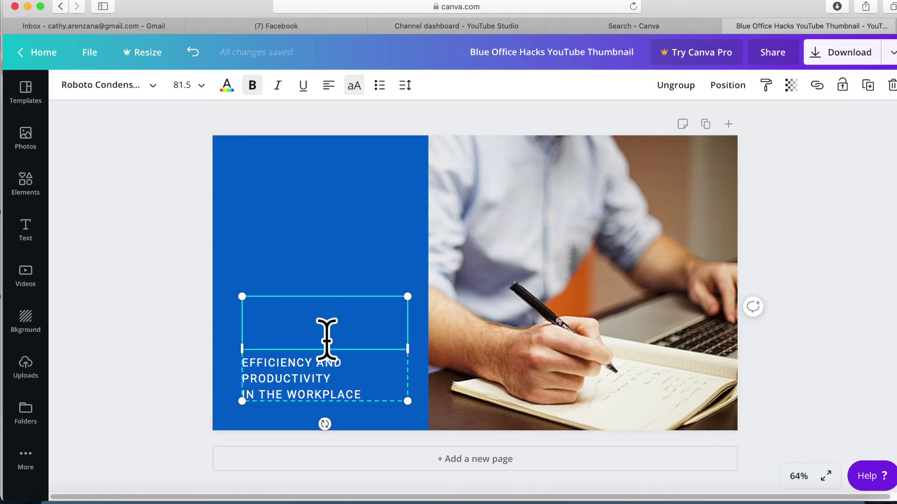
text(HOW TO )
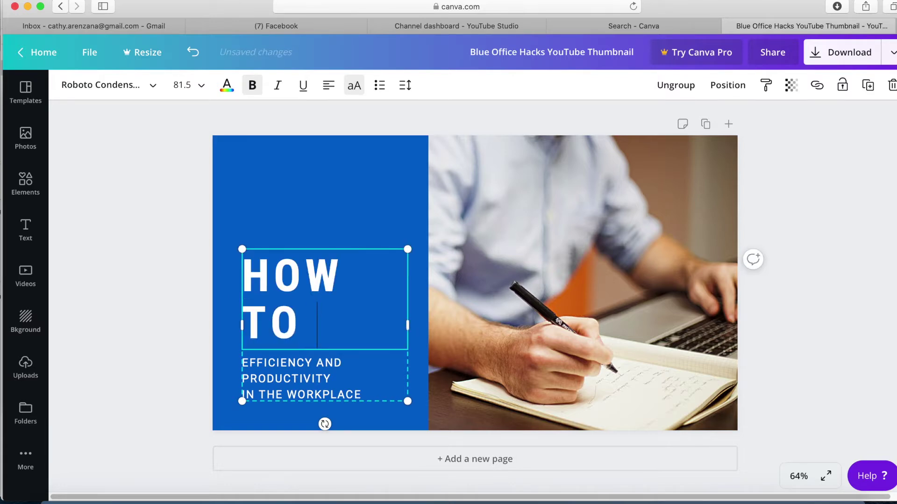
text(CREATE A )
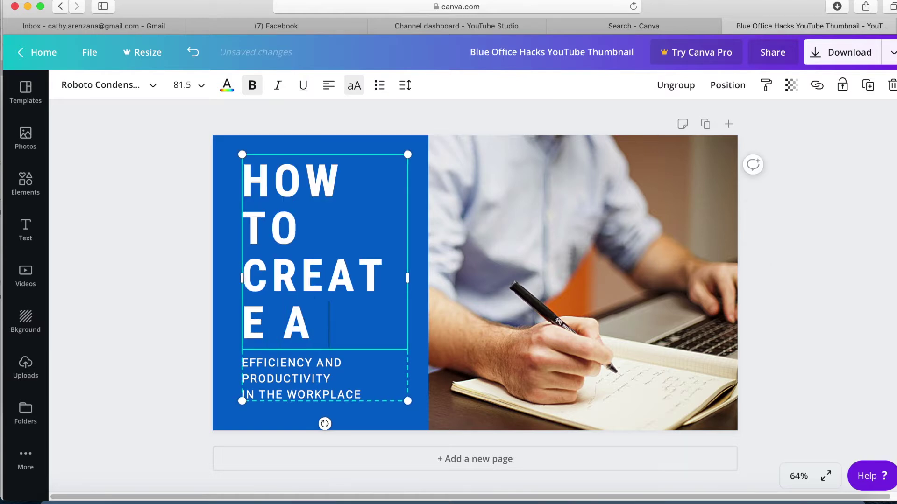
text(YOU)
key(BackSpace)
key(BackSpace)
text(YOU)
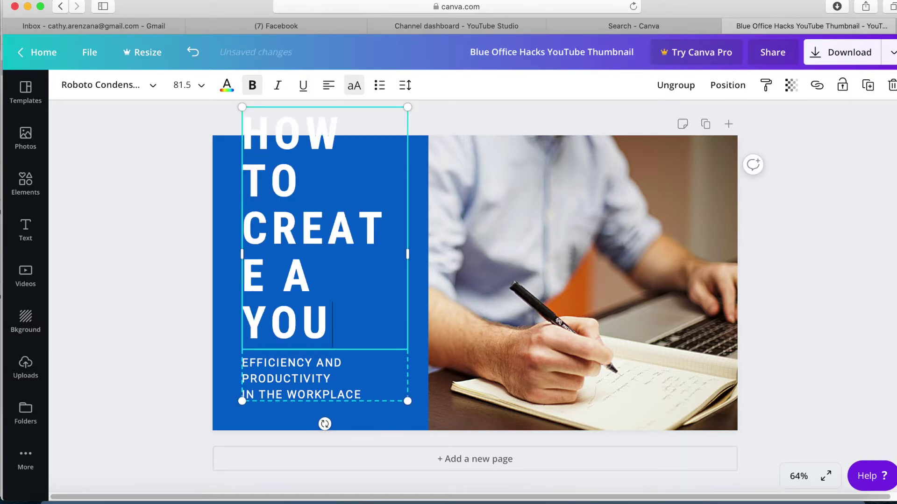
text(TUBE TH)
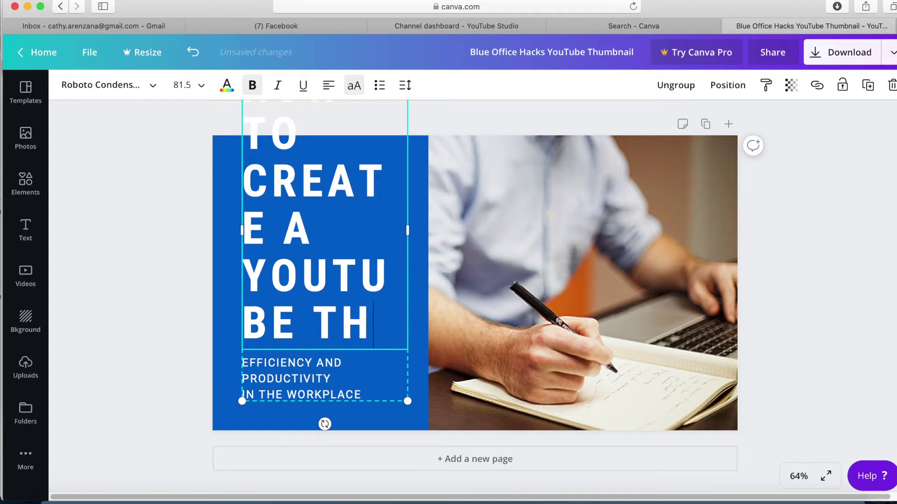
text(UMBNAIL)
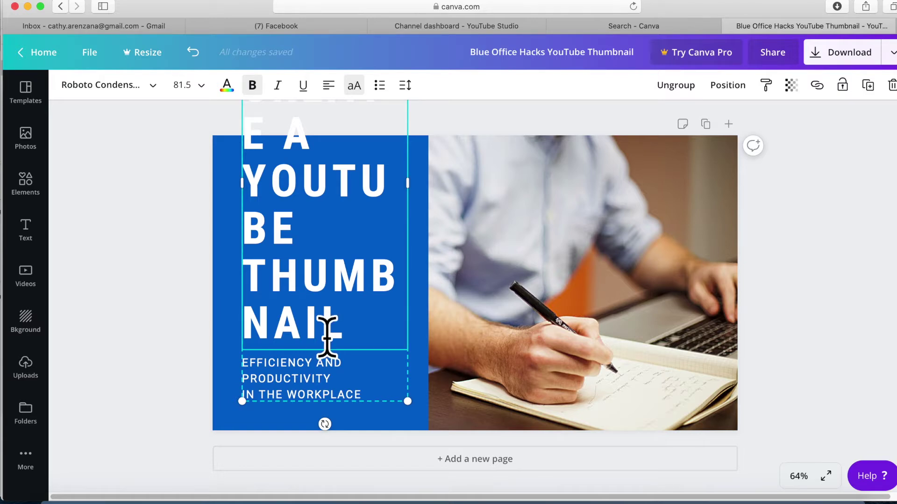
- Set the headline's font size to 48 so it fits inside the blue panel
click(206, 91)
scroll(217, 359, down, 2)
scroll(214, 344, down, 2)
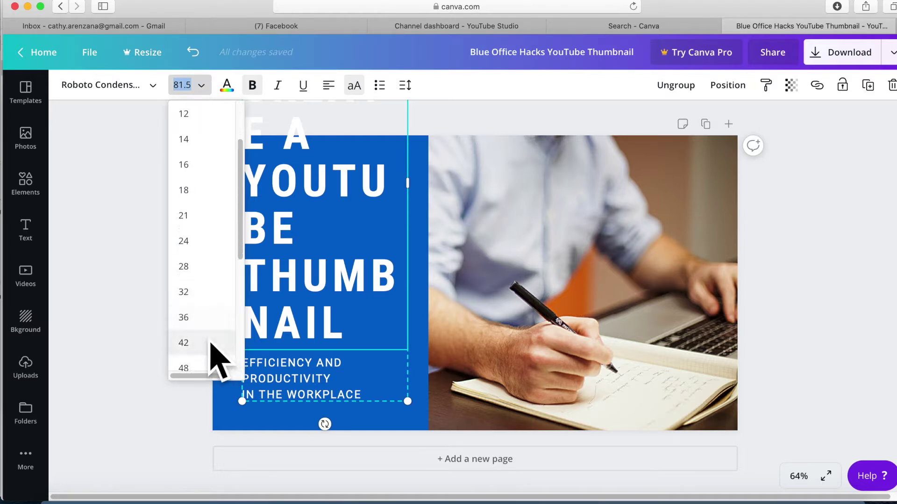
scroll(196, 348, down, 1)
click(196, 356)
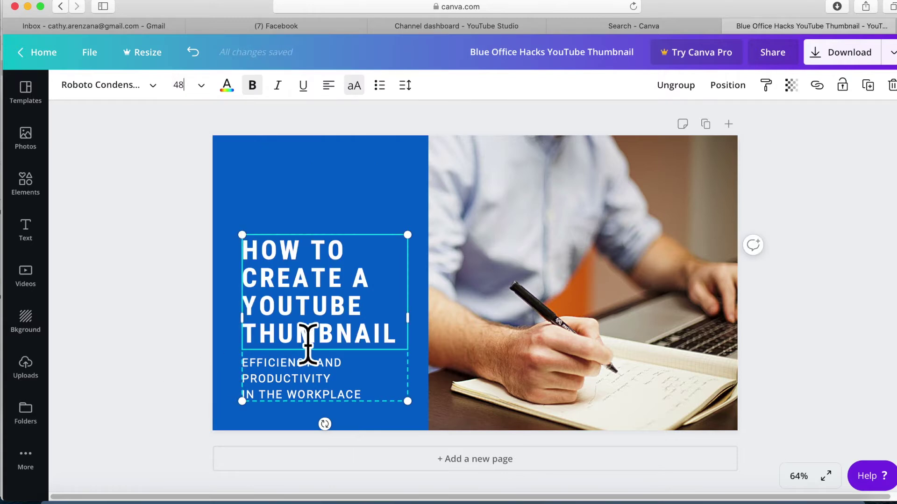
click(290, 390)
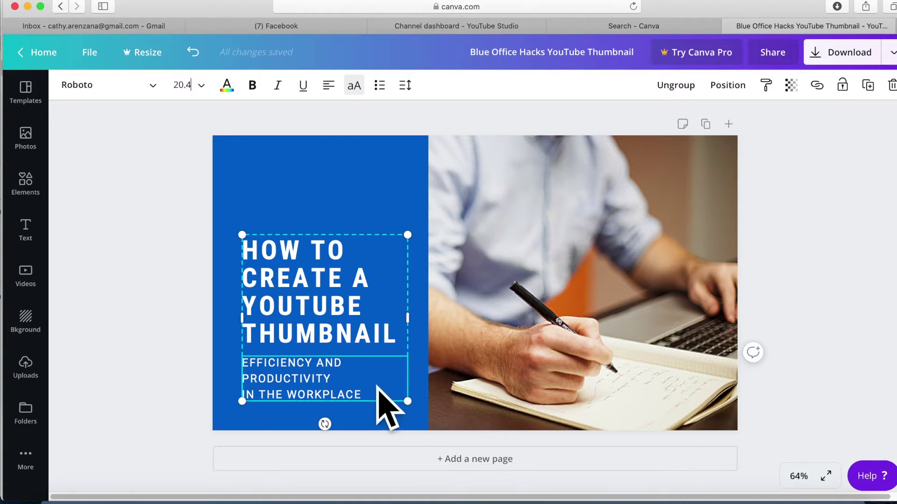
double_click(326, 380)
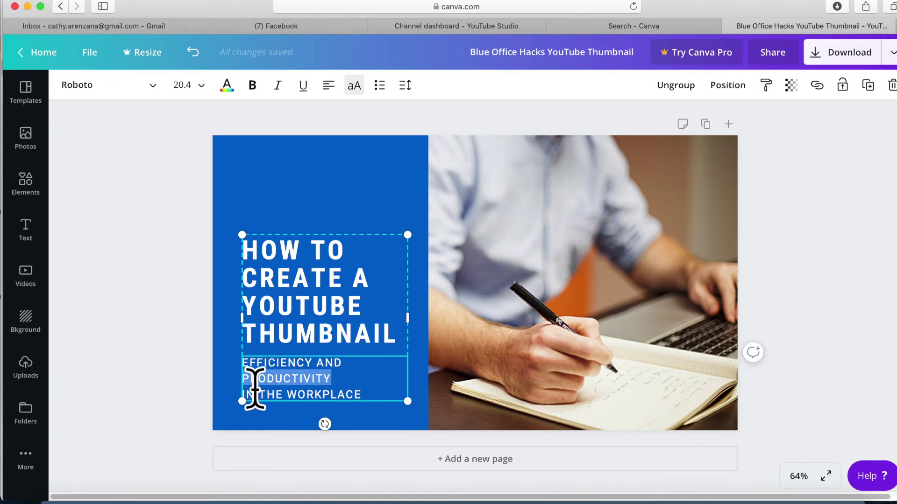
key(Right)
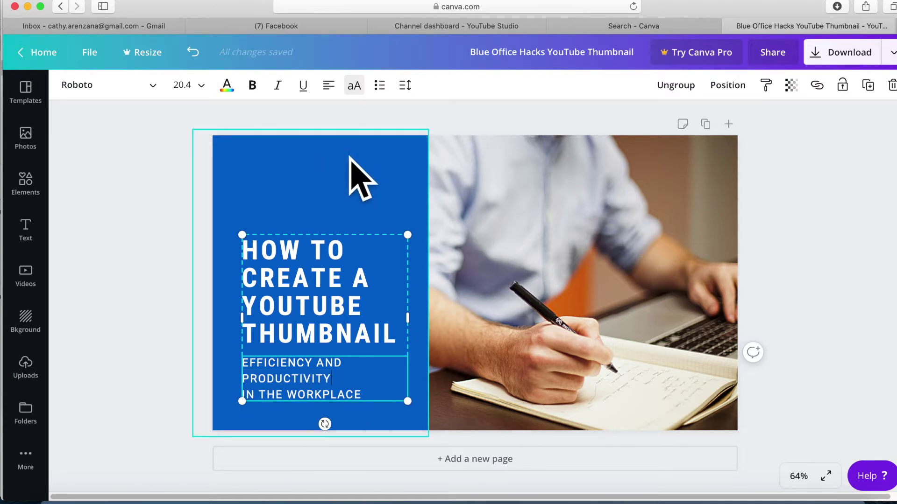
click(575, 126)
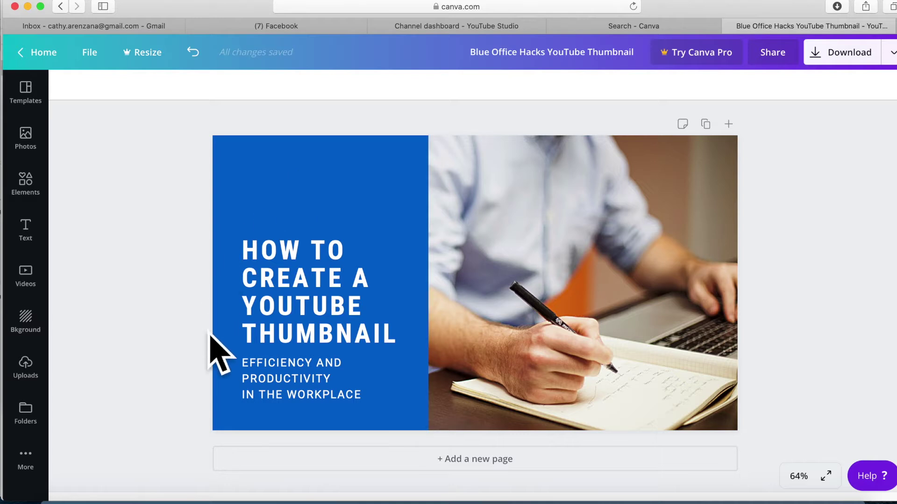
- Replace the whole three-line subtitle under the headline with "IT'S REALLY EASY!"
click(260, 392)
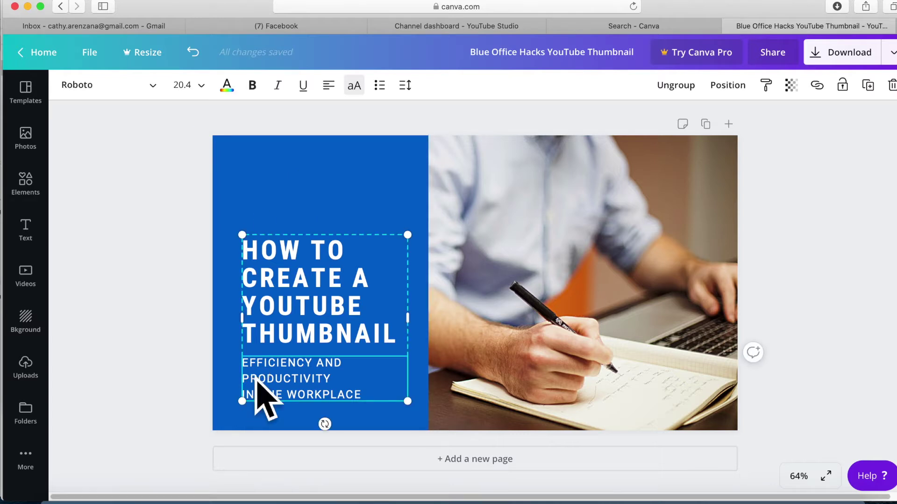
triple_click(252, 382)
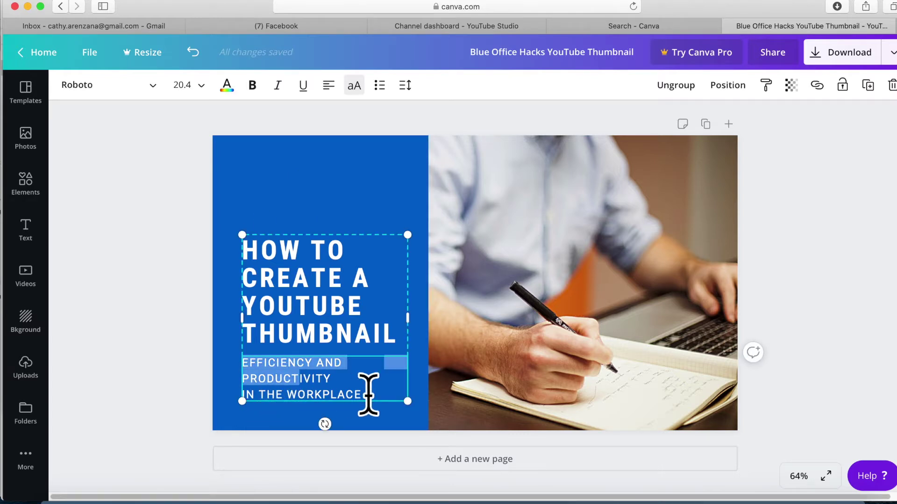
shift+click(391, 401)
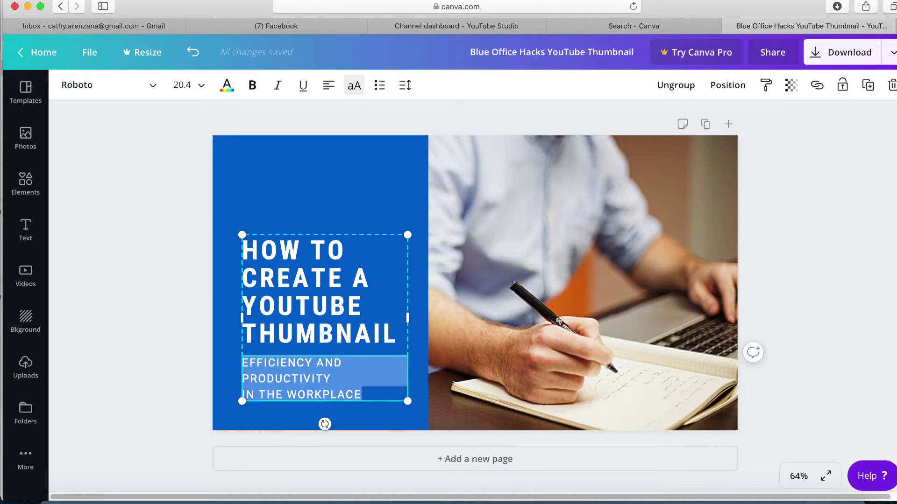
text(IT'S REALLY EASY!)
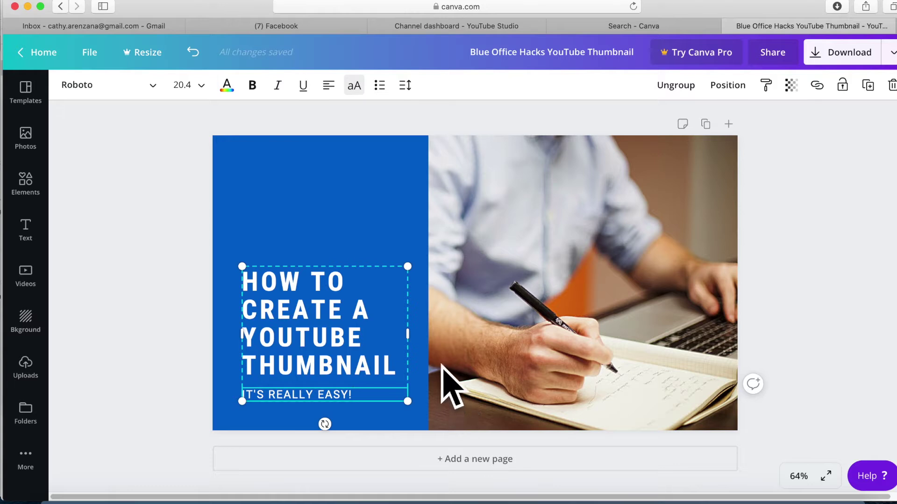
click(189, 322)
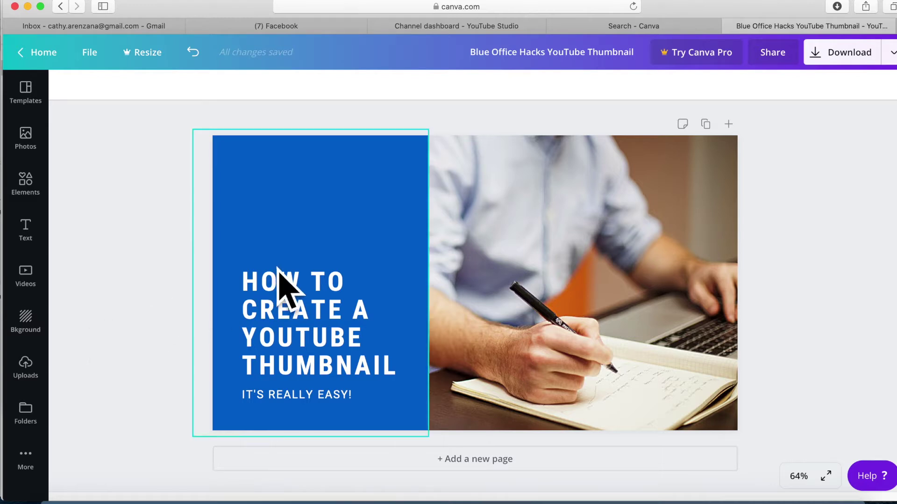
- Move the grouped headline and subtitle up to the vertical middle of the blue panel and center-align both texts
click(322, 332)
drag(316, 314, 320, 269)
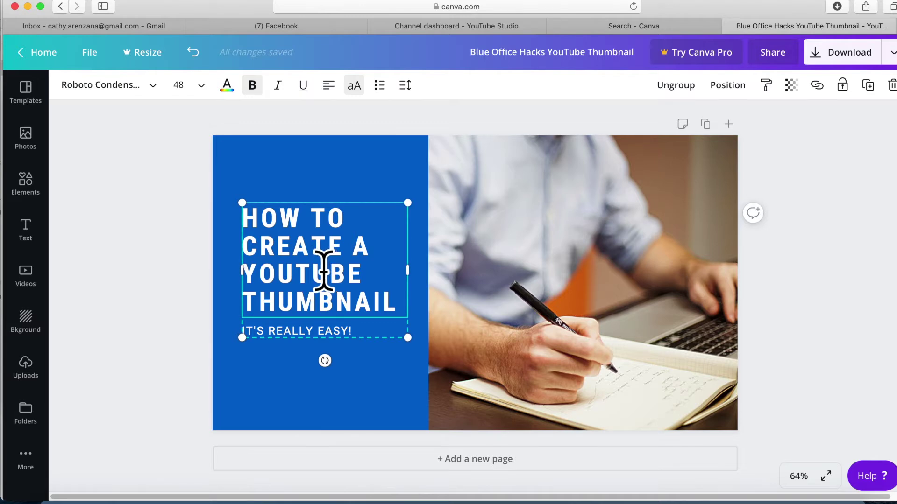
click(334, 95)
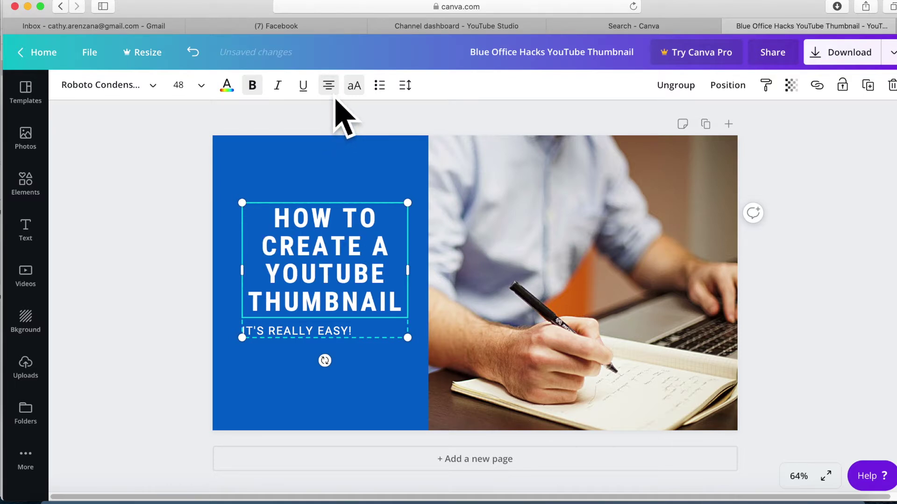
click(304, 332)
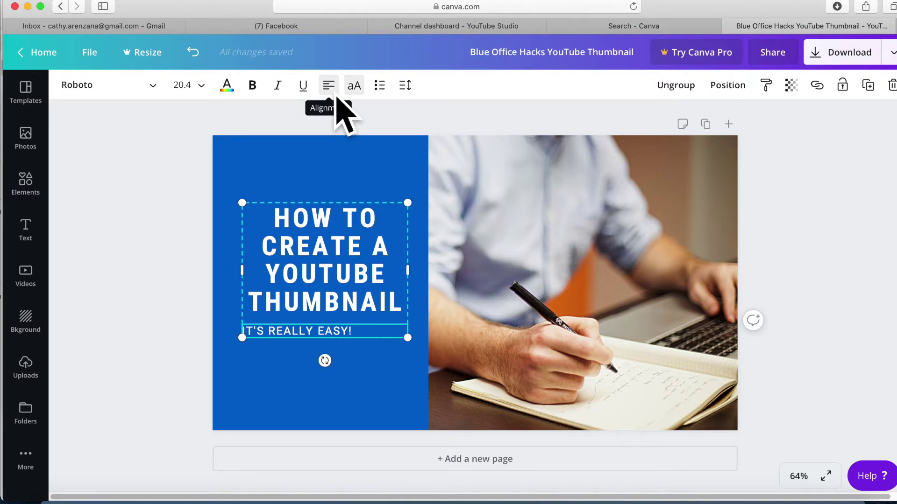
click(330, 86)
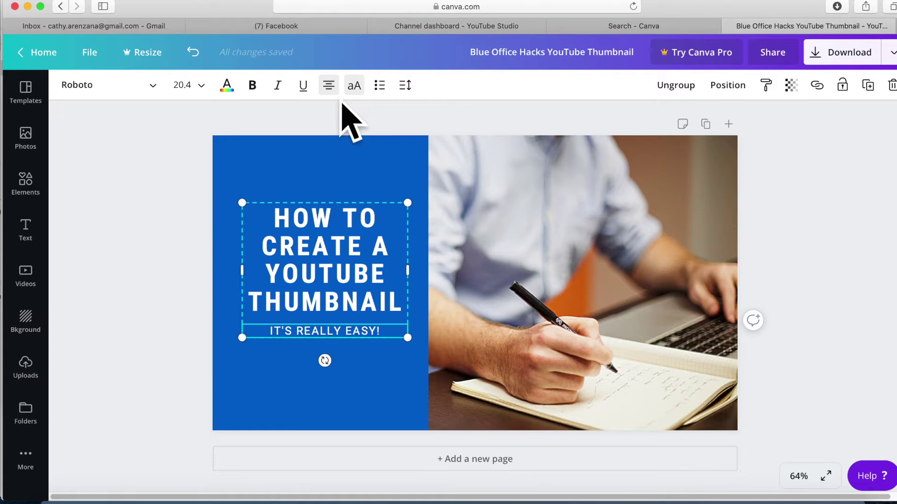
click(364, 169)
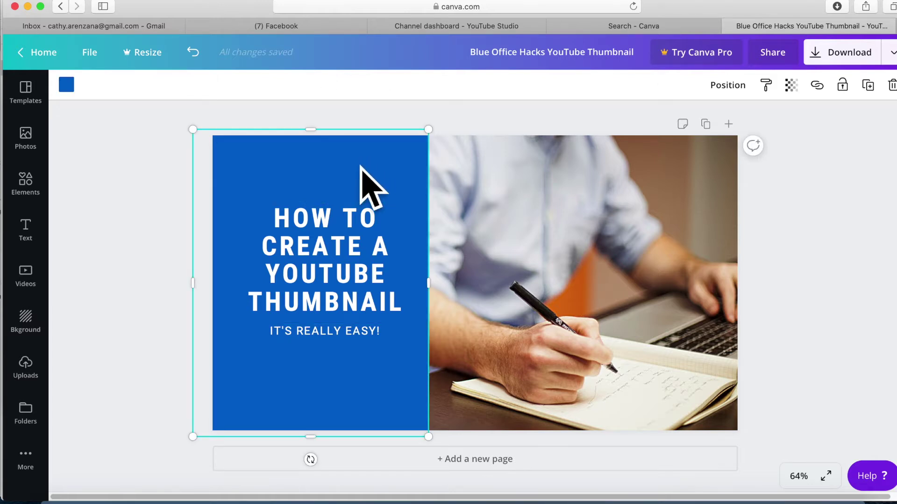
- Recolor the blue panel behind the text to a deep orange, #fd6609
click(73, 89)
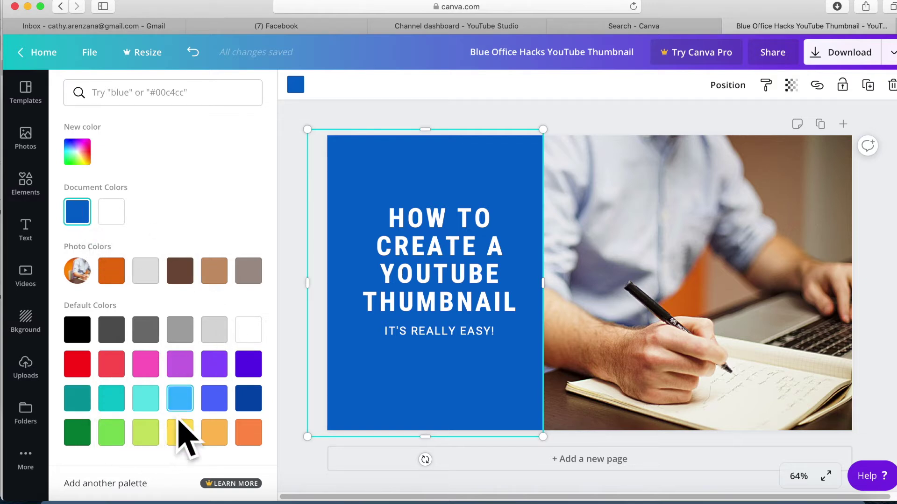
click(257, 439)
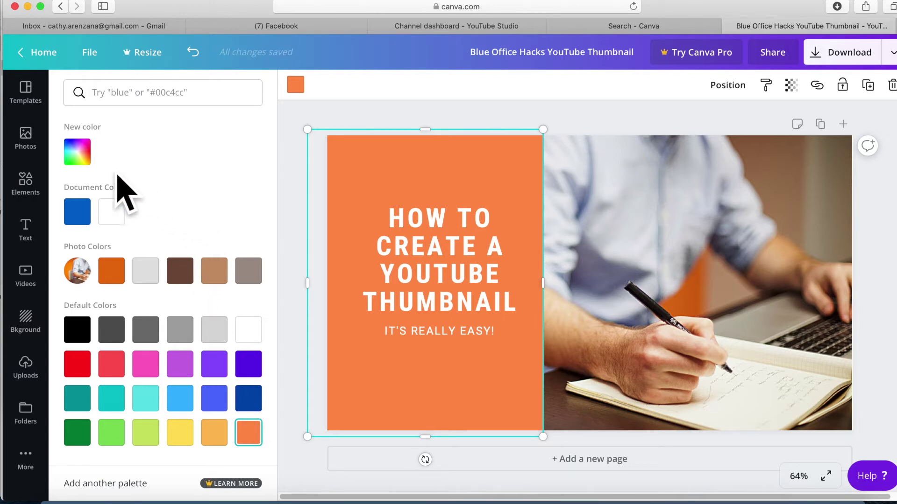
click(86, 161)
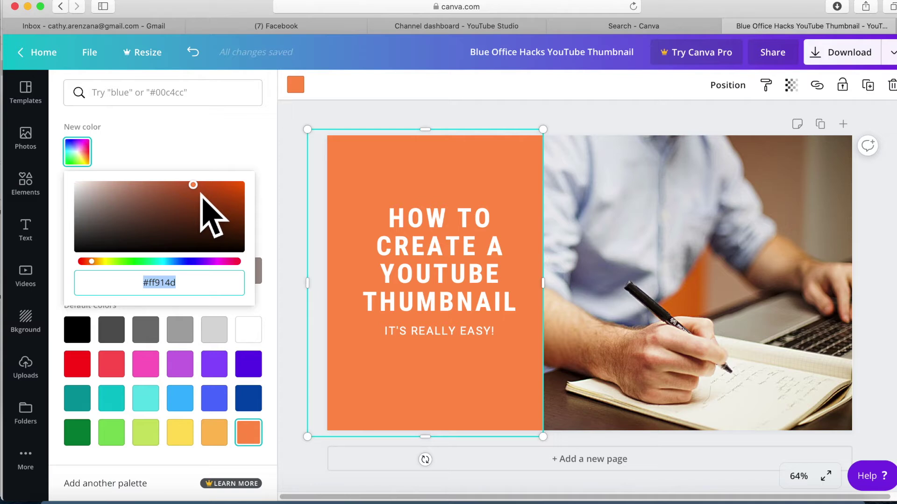
drag(201, 195, 218, 185)
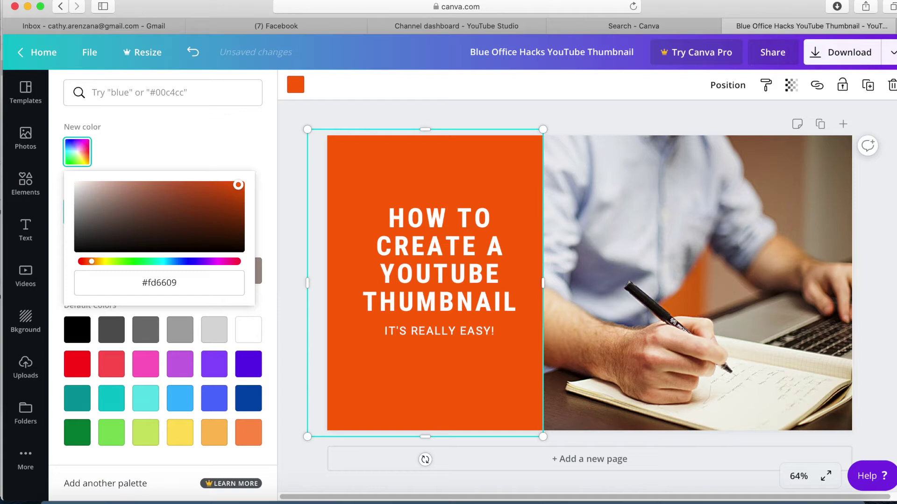
click(334, 121)
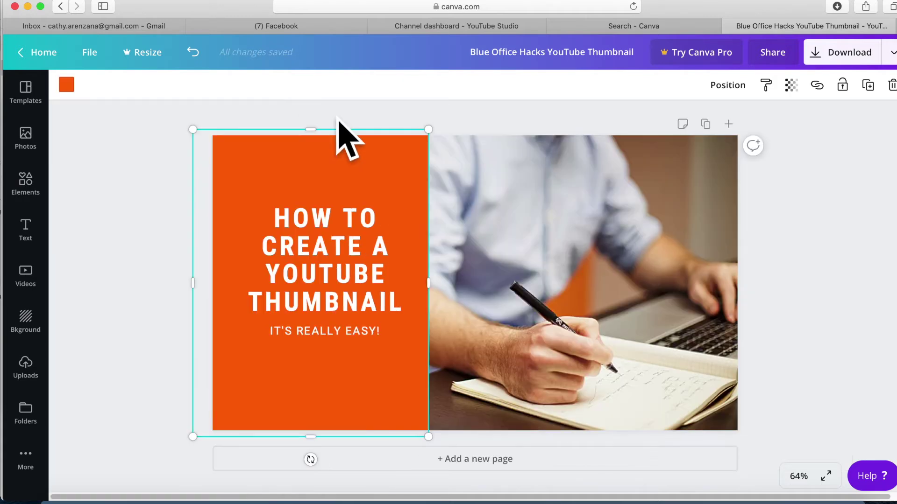
- Delete the office photo that fills the background beside the orange panel
click(521, 123)
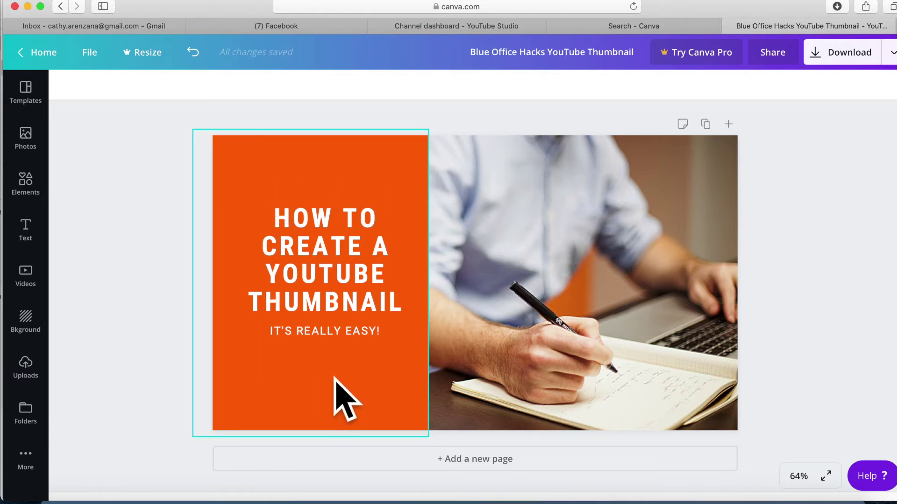
click(578, 285)
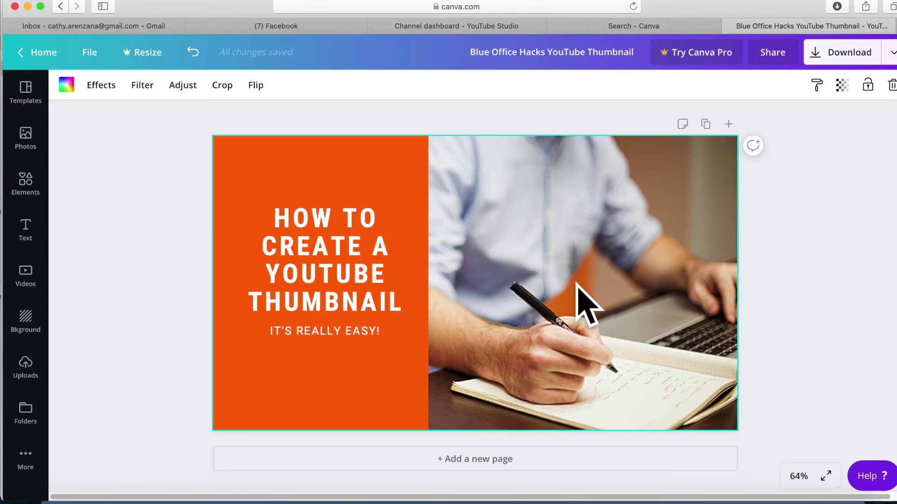
key(Delete)
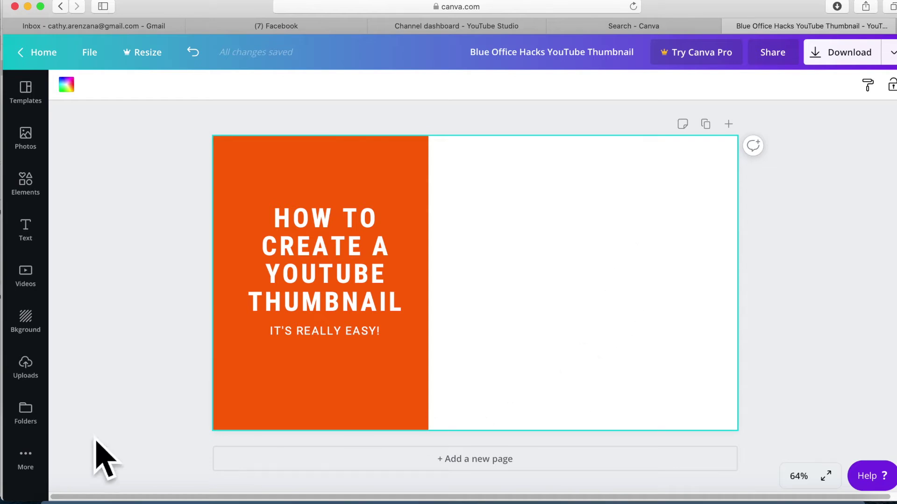
- Upload the picture of the handmade card with the girl in a red poppy dress from the computer's Photos library
click(28, 369)
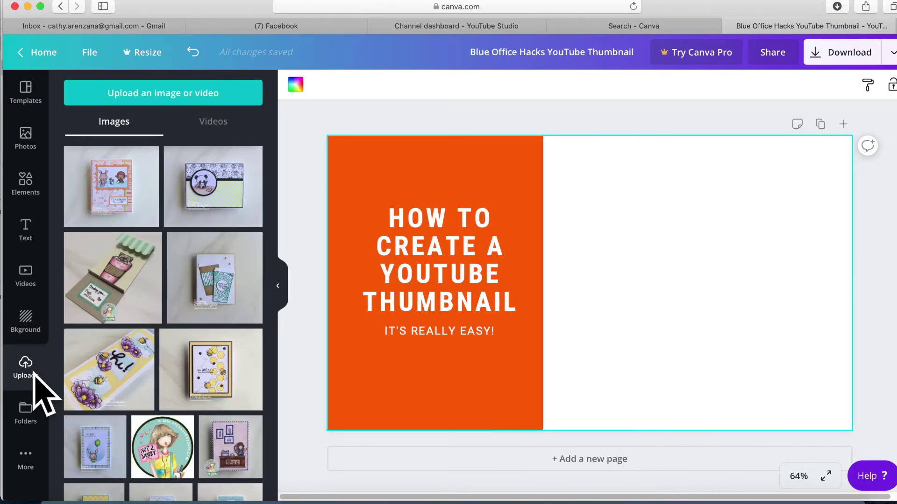
click(167, 100)
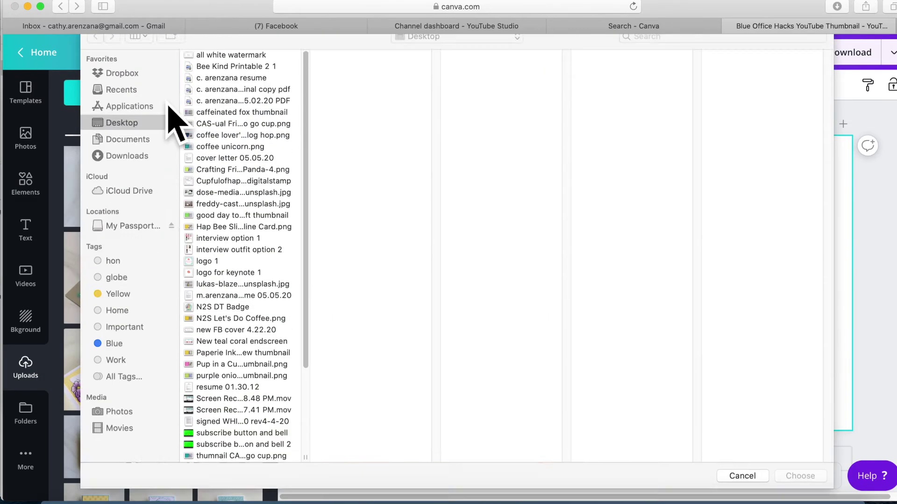
click(123, 428)
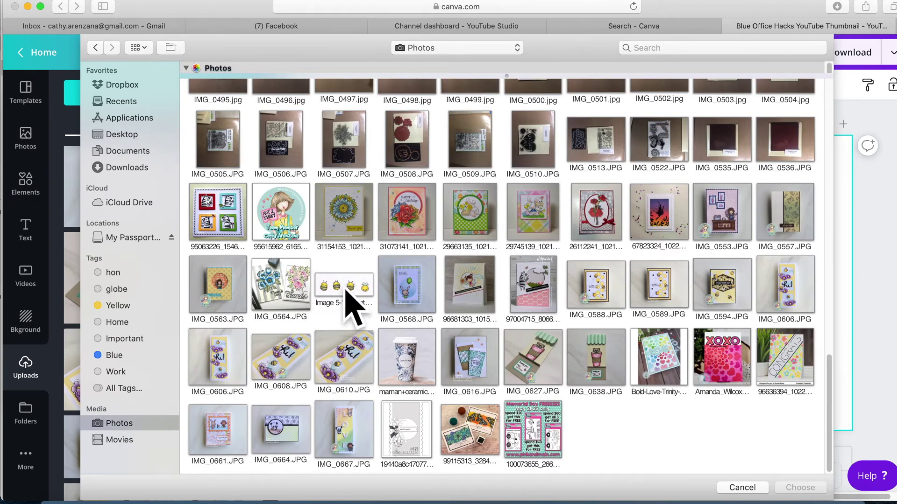
click(589, 228)
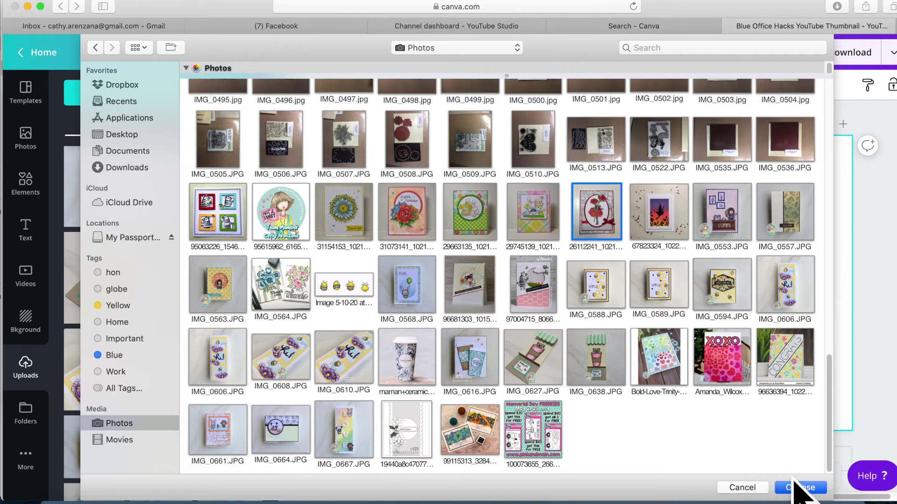
click(800, 487)
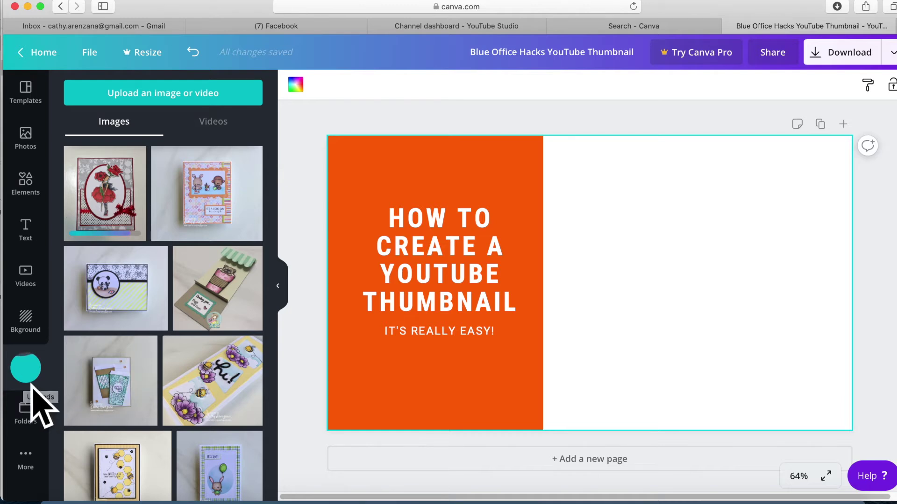
- Add the uploaded card photo to the page and enlarge it over the blank white area beside the orange panel
click(95, 192)
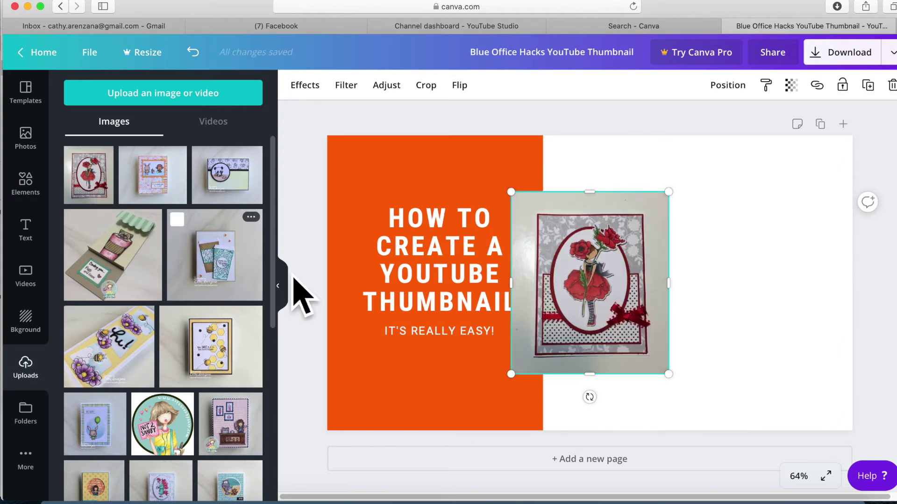
drag(591, 290, 704, 301)
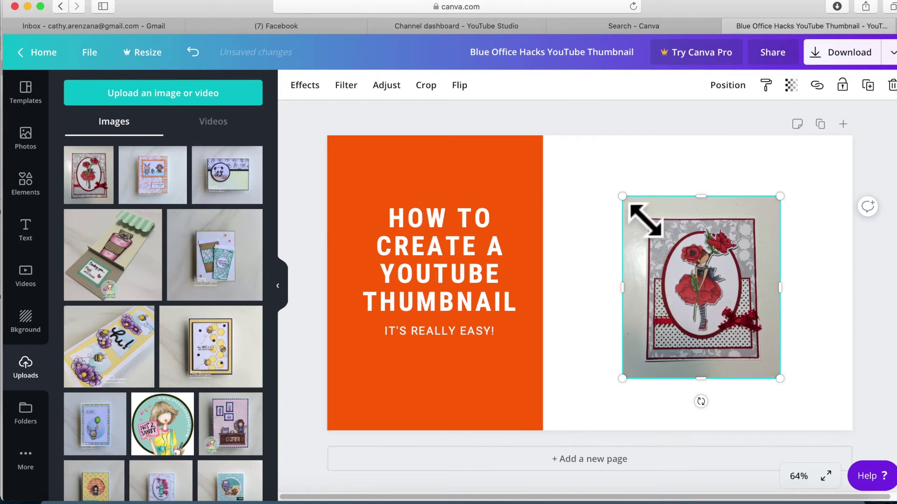
drag(644, 218, 526, 143)
drag(807, 406, 881, 444)
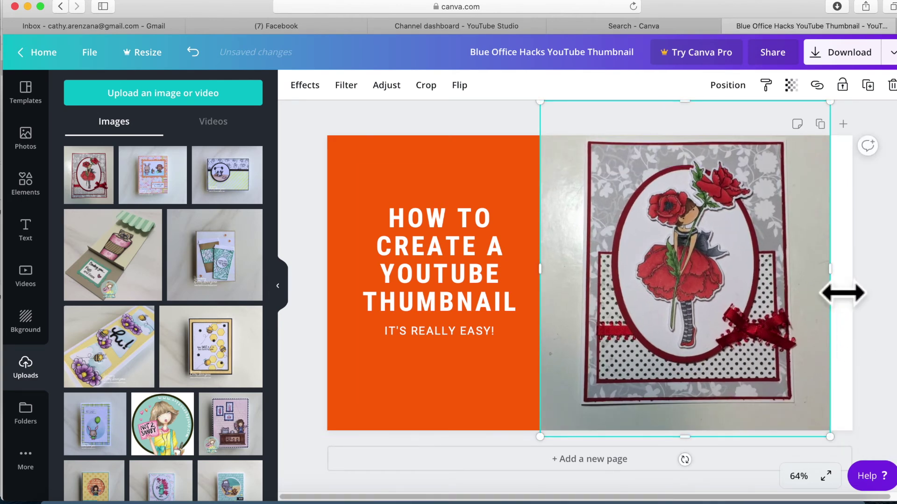
- Widen the card photo to the page's outer edge, crop its top and scale it to sit flush against the orange panel
drag(845, 293, 875, 292)
drag(729, 261, 728, 267)
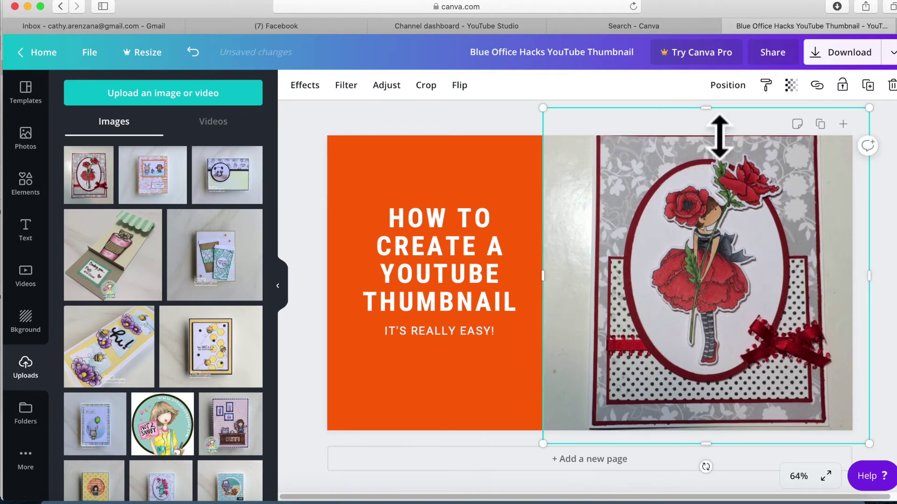
drag(724, 137, 725, 158)
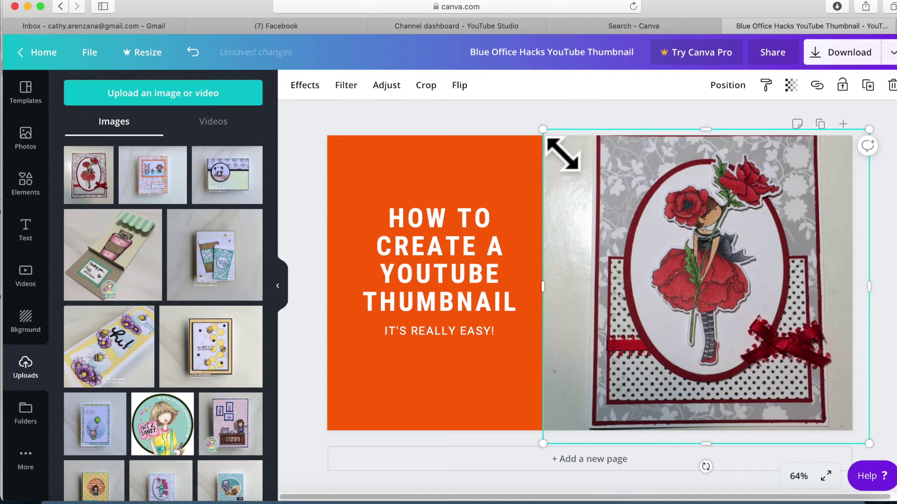
drag(565, 156, 580, 170)
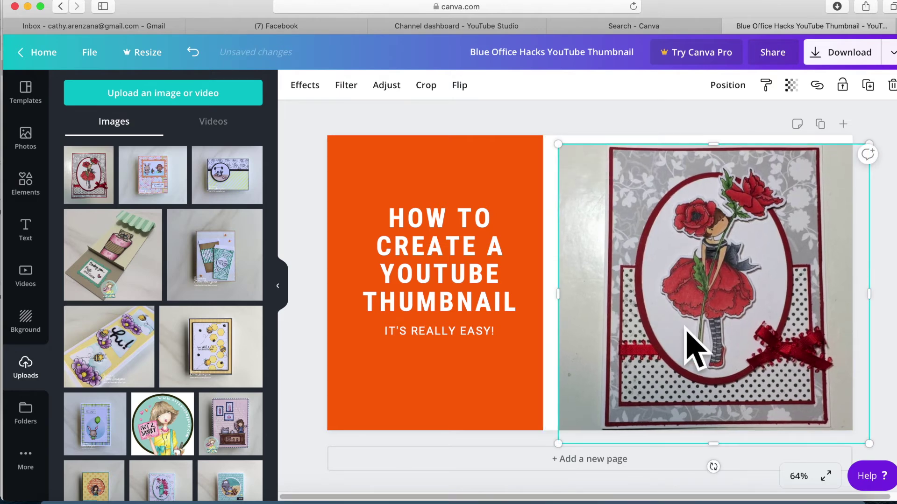
drag(683, 327, 673, 319)
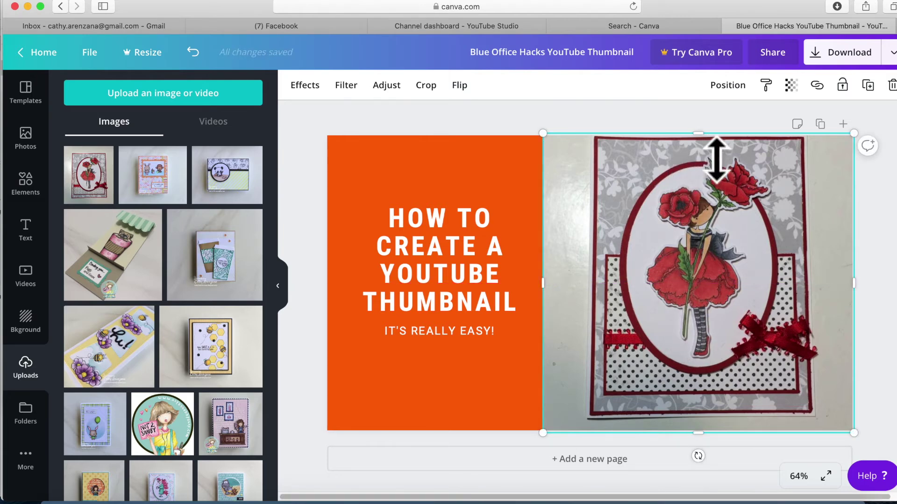
- Fine-tune the card photo's height and vertical position so the whole card shows and the white gaps are covered
drag(720, 156, 711, 133)
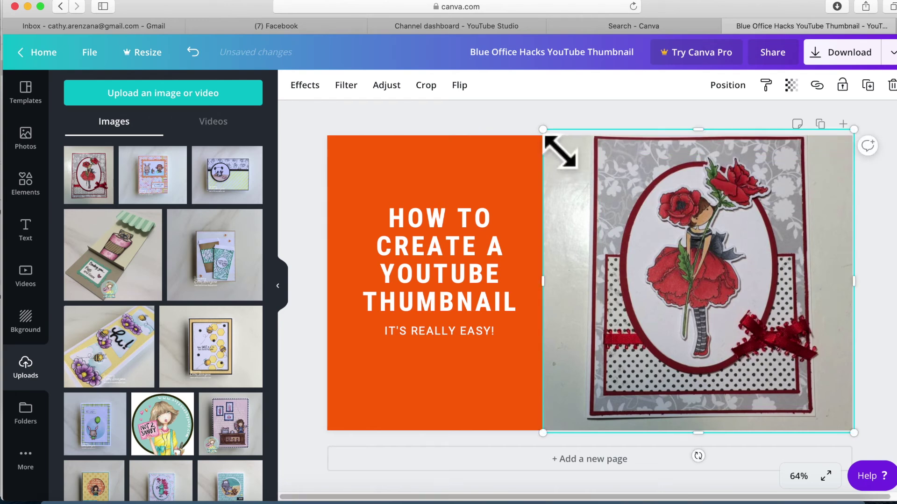
mouse_move(560, 152)
mouse_down()
mouse_move(597, 185)
mouse_move(556, 146)
mouse_up()
drag(685, 308, 685, 314)
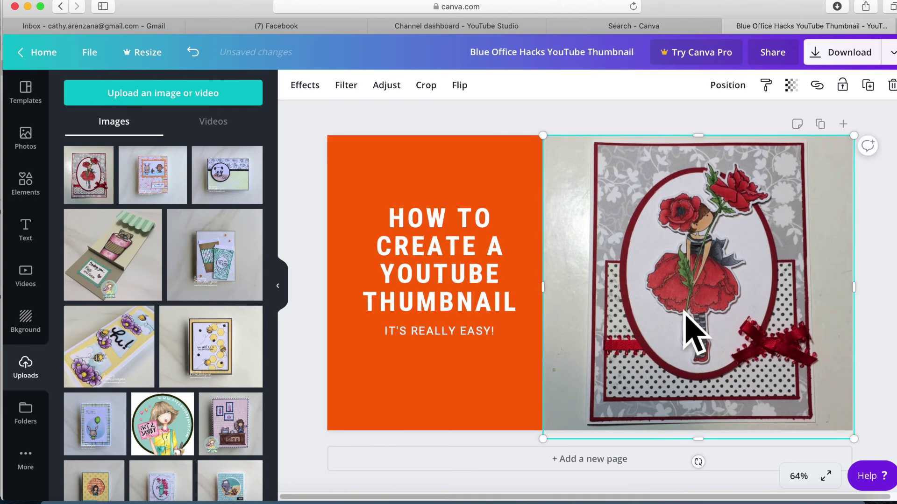
- Download the finished thumbnail as a PNG file
click(616, 122)
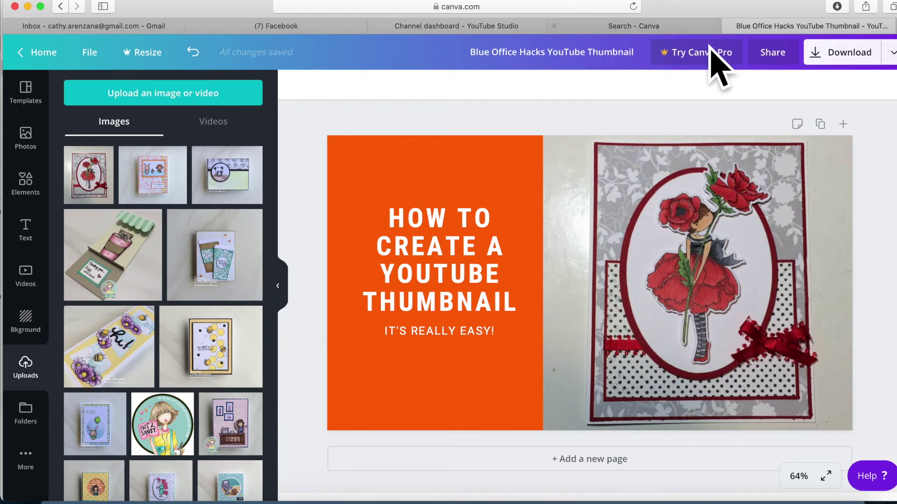
click(841, 58)
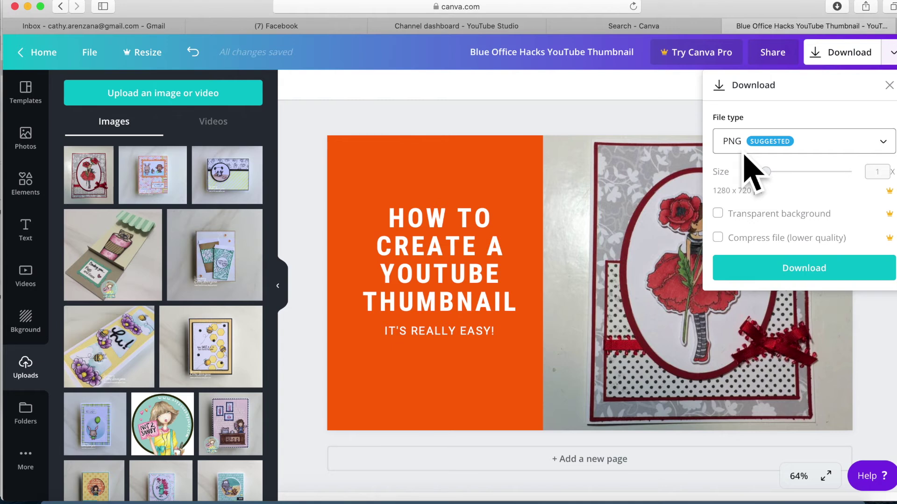
click(805, 275)
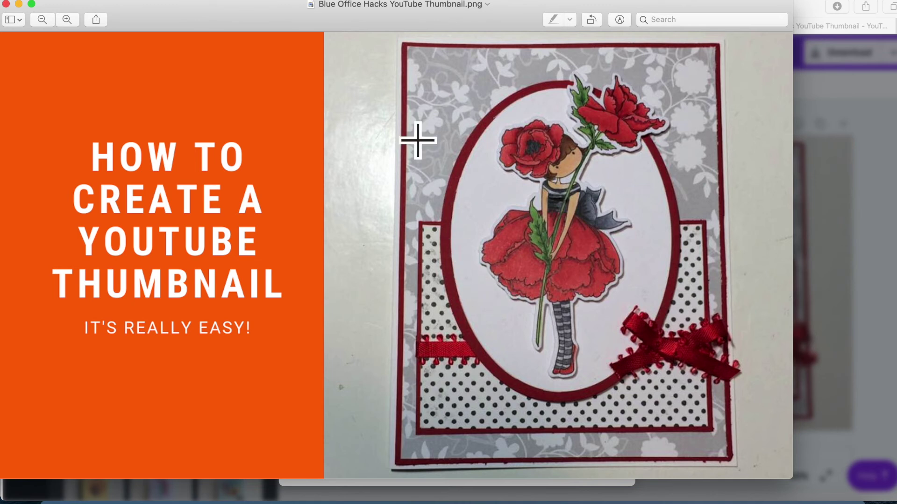
- Rename the downloaded image file as "how to create a thumbnail" in the preview window
click(435, 13)
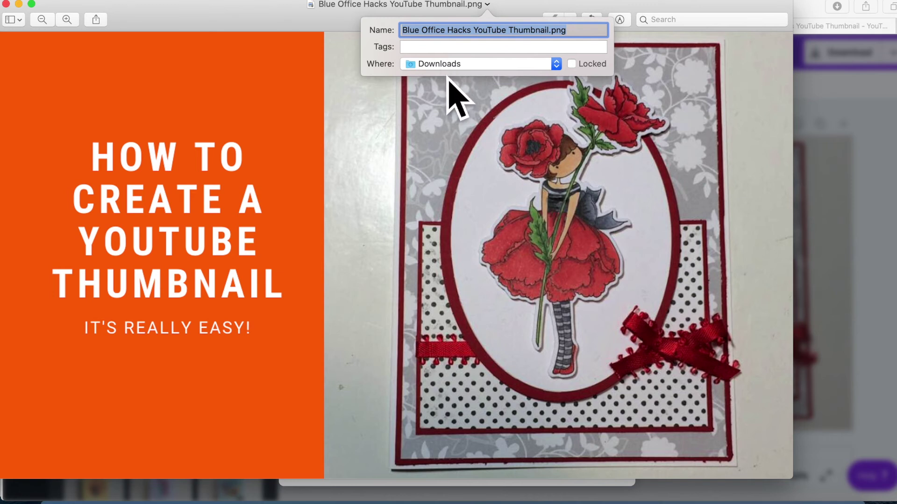
text(how)
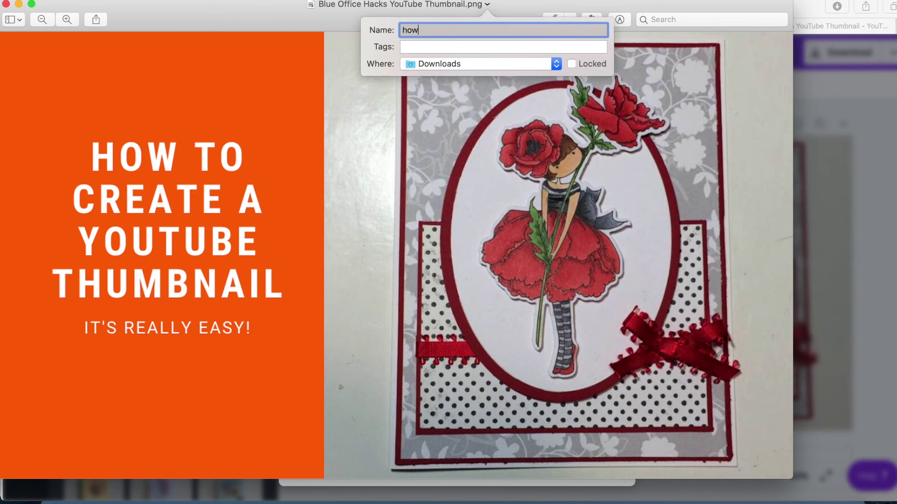
text( to create a thumbnaol)
key(BackSpace)
key(BackSpace)
text(il)
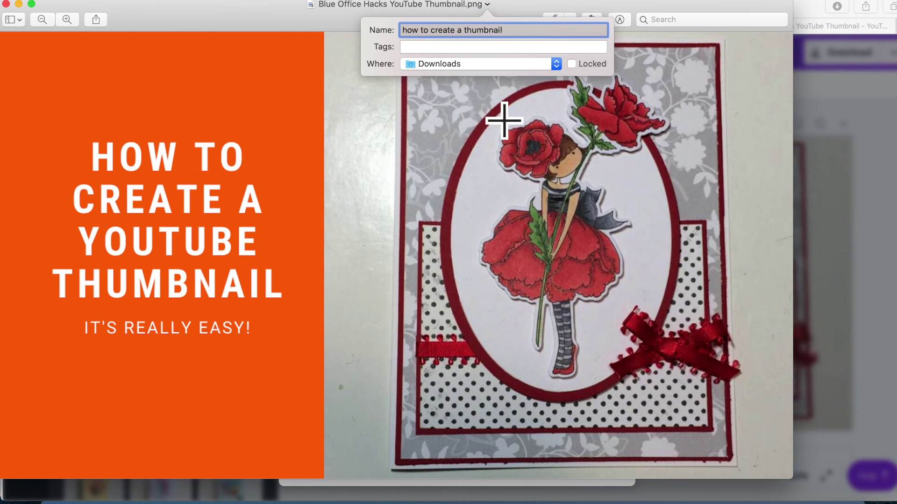
- Change the image file's location from Downloads to the Desktop and close the preview
click(557, 67)
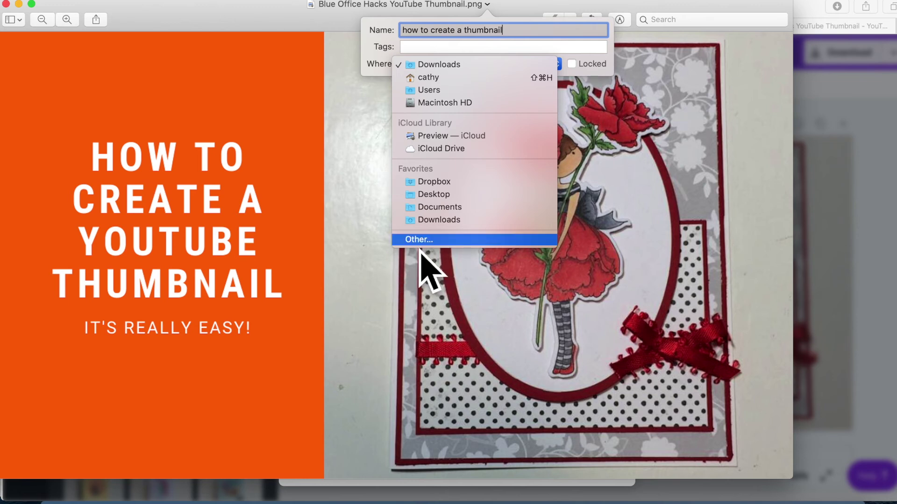
click(448, 200)
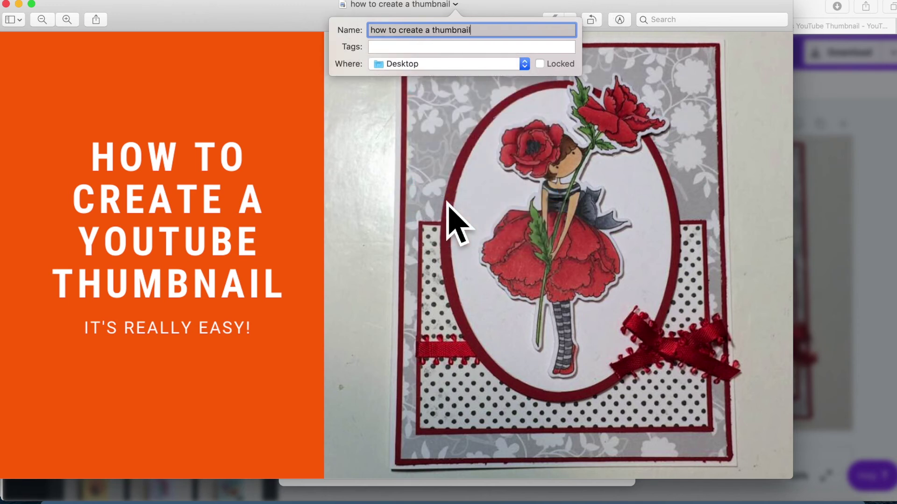
click(388, 123)
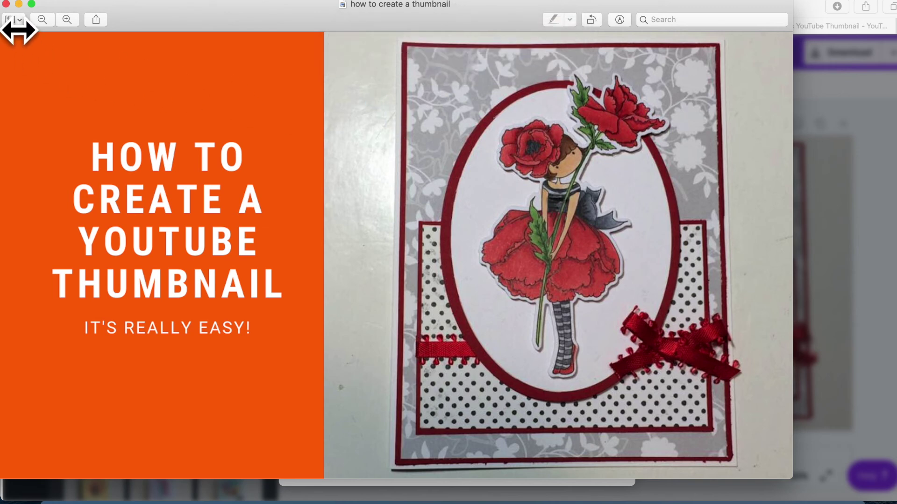
key(super+w)
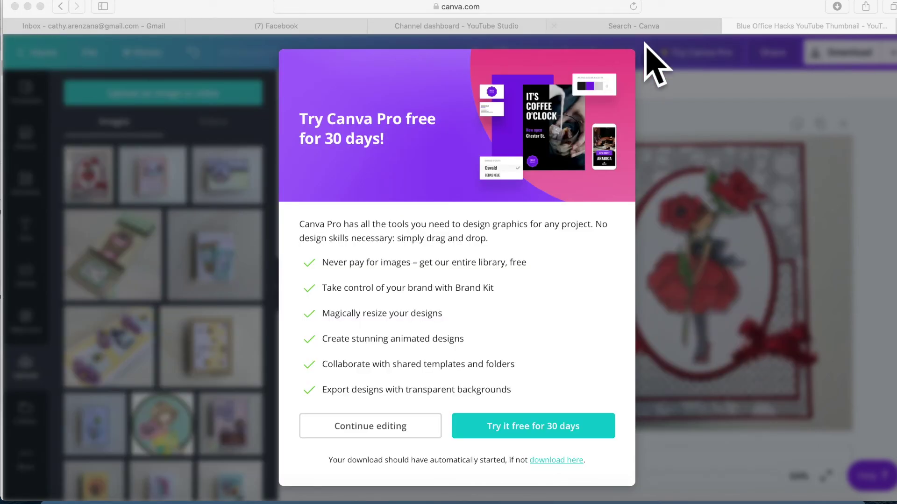
- Dismiss the Canva Pro trial offer and return to the open Canva template search page
click(657, 66)
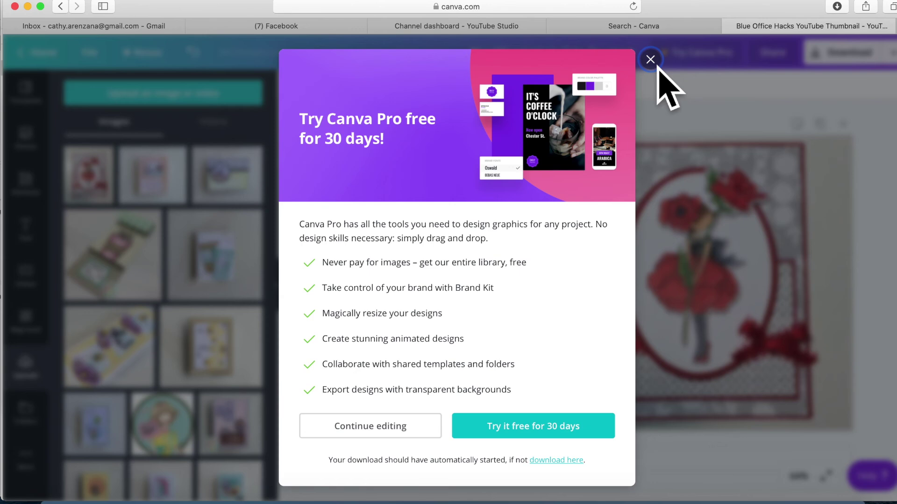
click(652, 60)
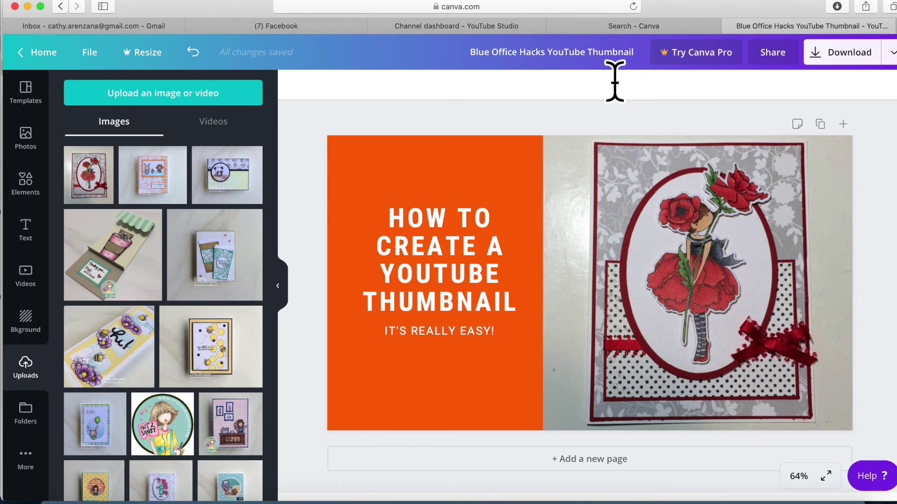
click(603, 27)
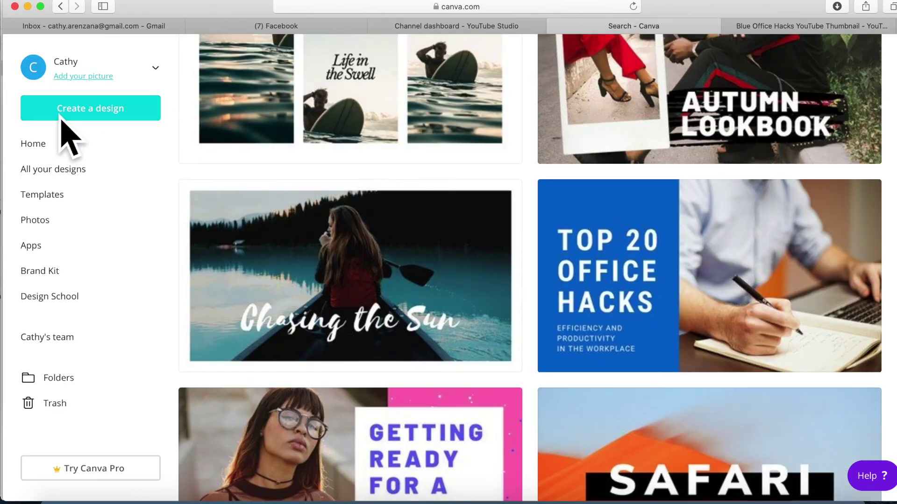
- Open the overview of all saved designs and look through the previously created thumbnails
click(52, 180)
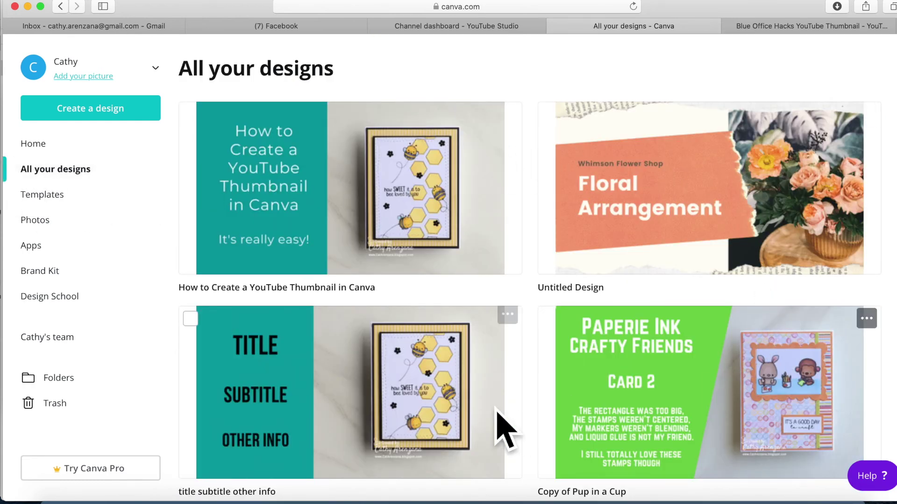
scroll(581, 346, down, 15)
scroll(591, 358, down, 20)
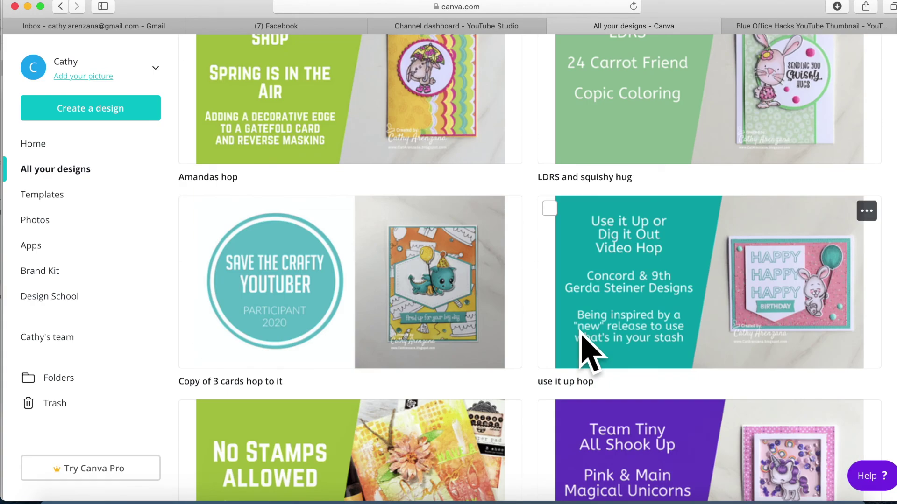
scroll(589, 355, down, 10)
scroll(588, 346, up, 2)
scroll(590, 355, up, 20)
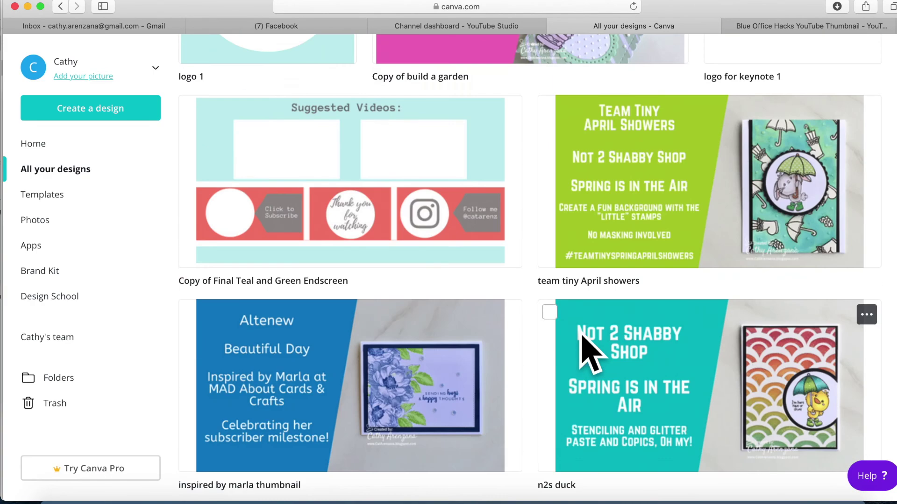
scroll(580, 331, up, 20)
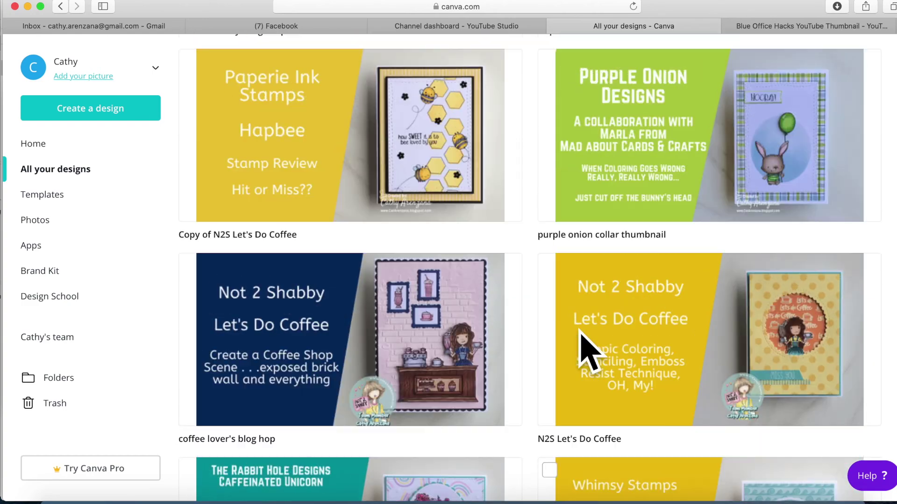
scroll(579, 341, up, 5)
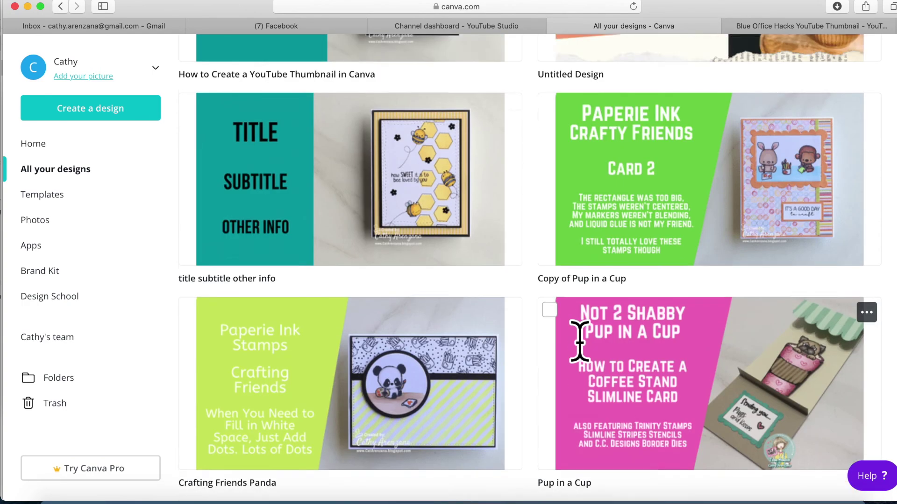
scroll(555, 309, down, 15)
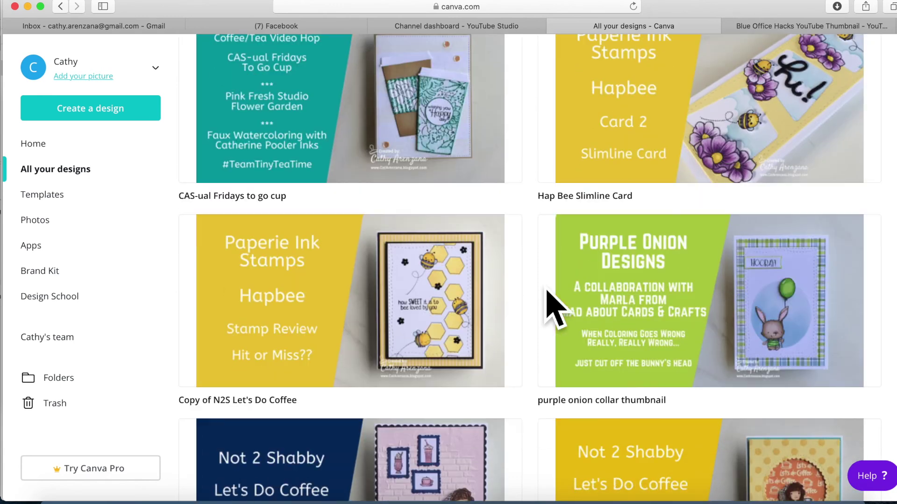
- Look at the actions offered for the "Copy of N2S Let's Do Coffee" design, such as making a copy, and dismiss them
mouse_move(506, 264)
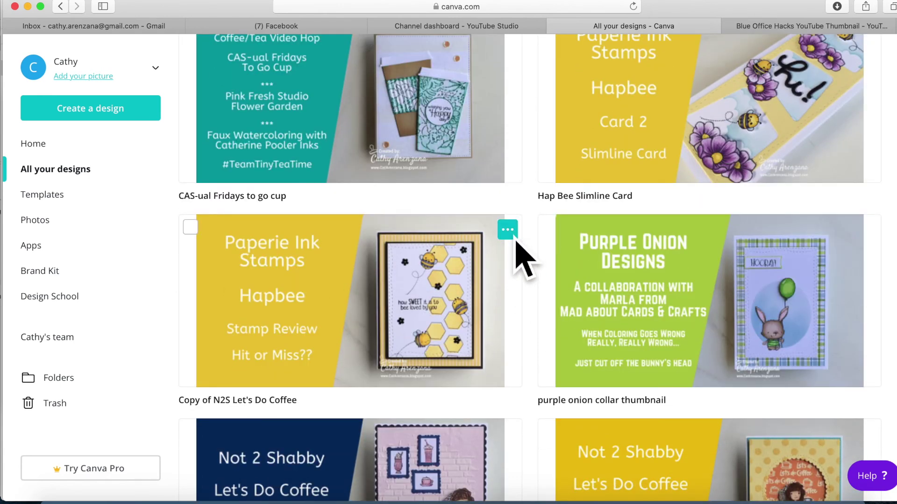
click(509, 232)
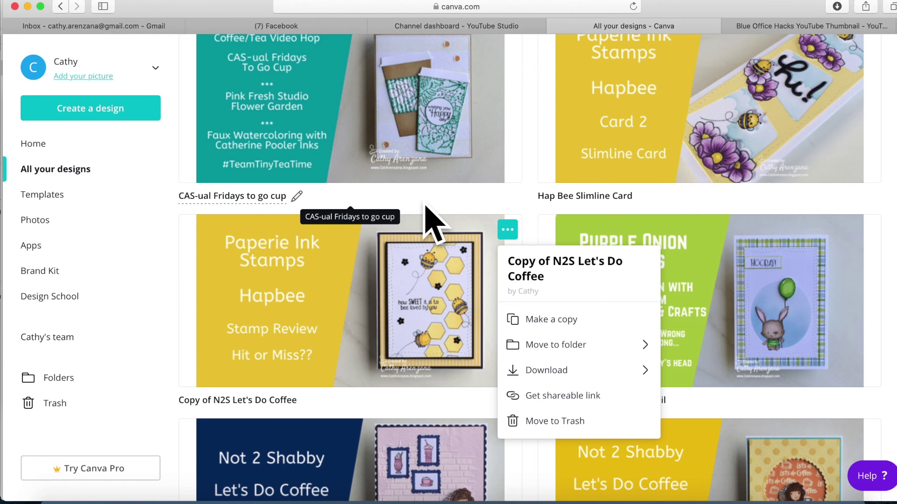
click(194, 66)
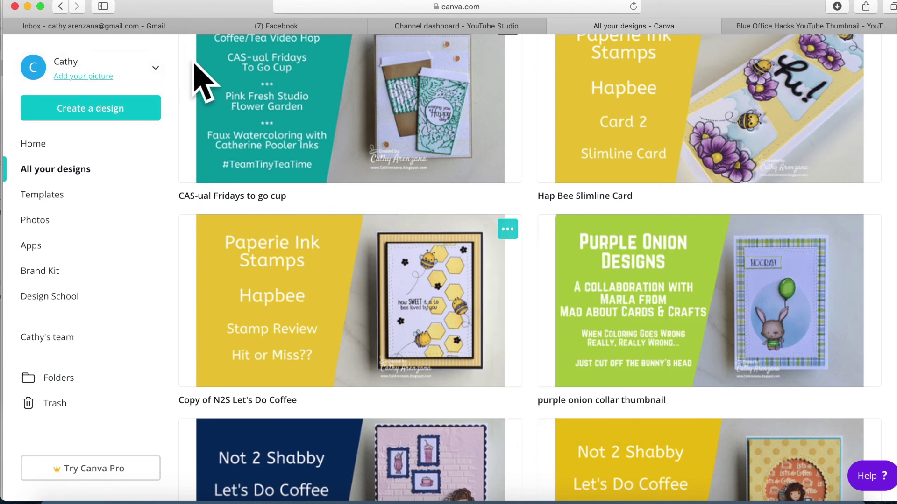
- Open the "CAS-ual Fridays to go cup" design, close it and return to the Blue Office Hacks YouTube Thumbnail design
click(194, 66)
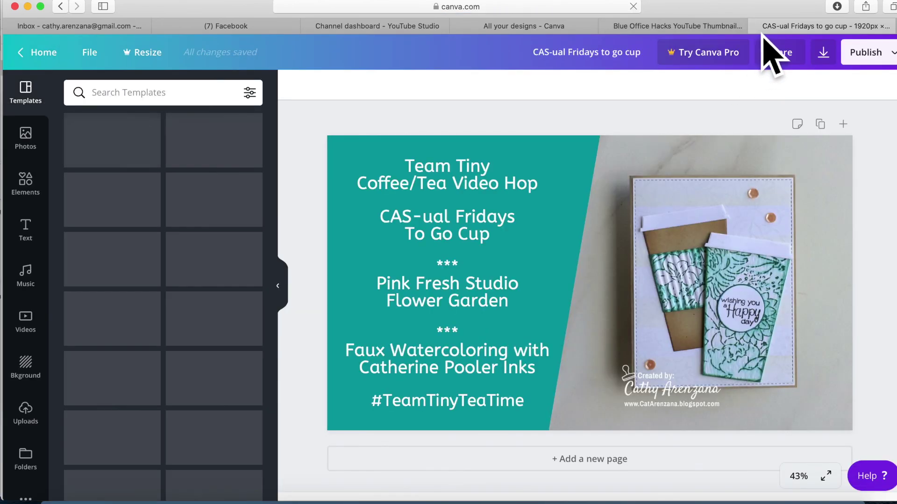
click(755, 26)
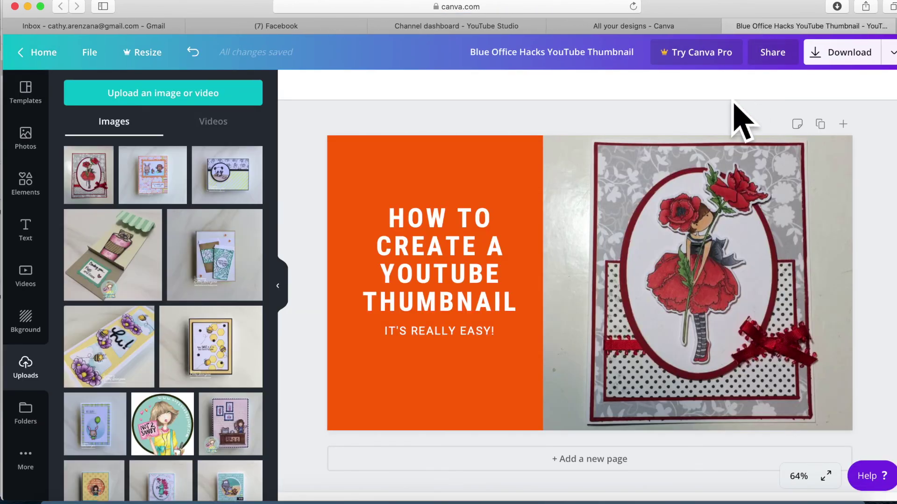